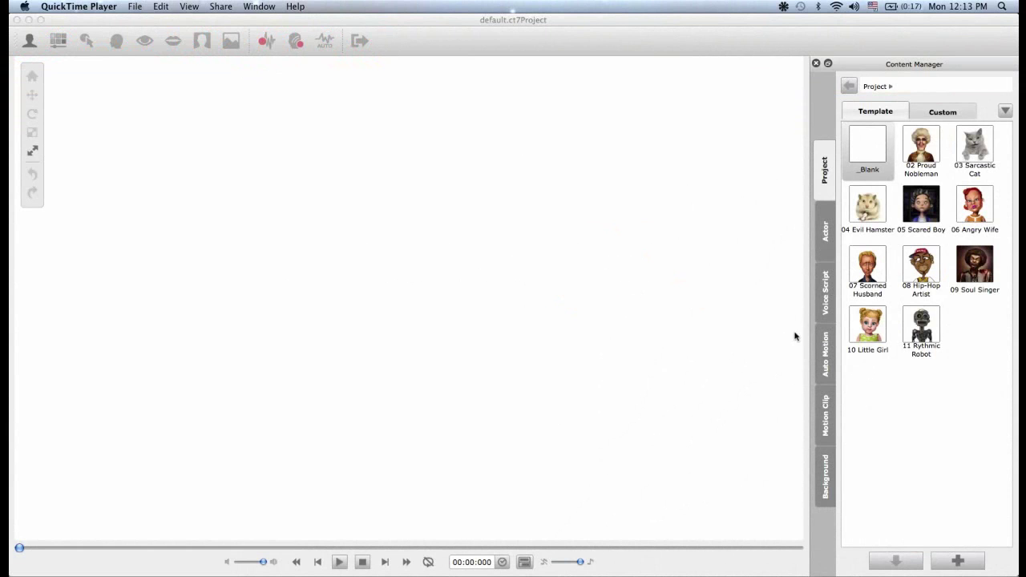
Load the Nobleman model from the actor templates into the blank project
left_click(827, 239)
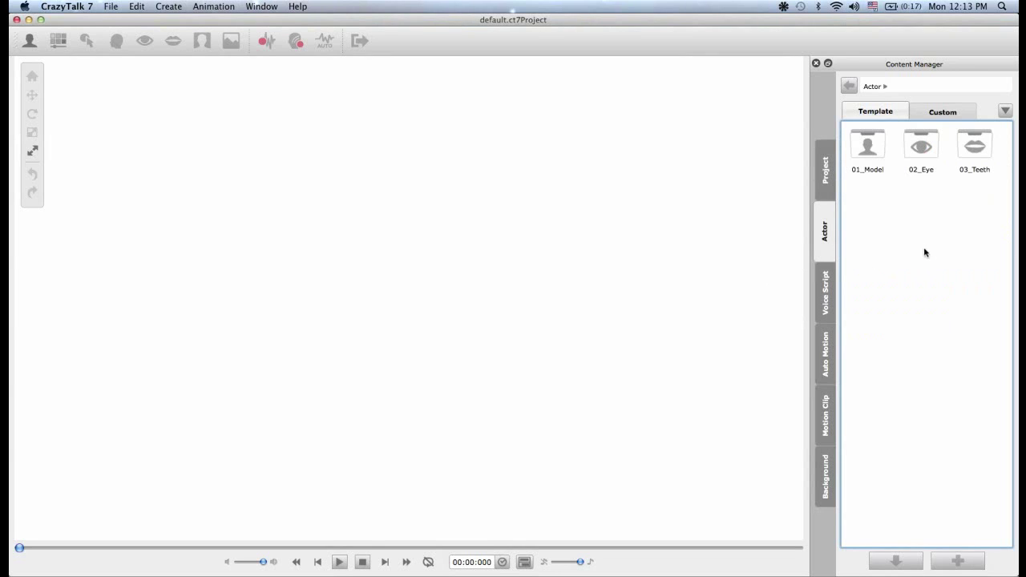
double_click(865, 164)
left_click_drag(962, 211, 734, 245)
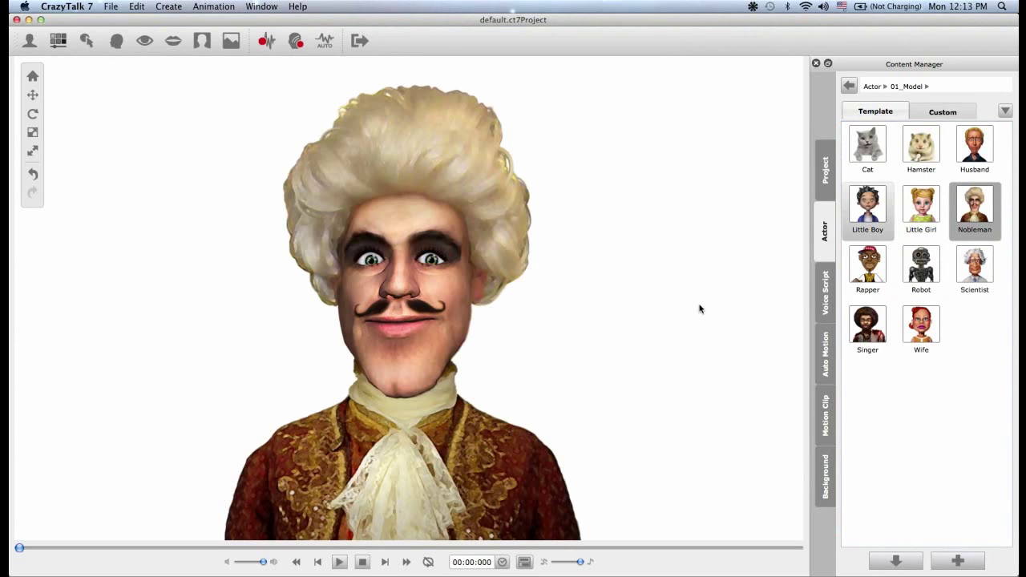
Apply the Attorney advice practice audio to the actor with Listen Mode as the default auto motion
left_click(829, 298)
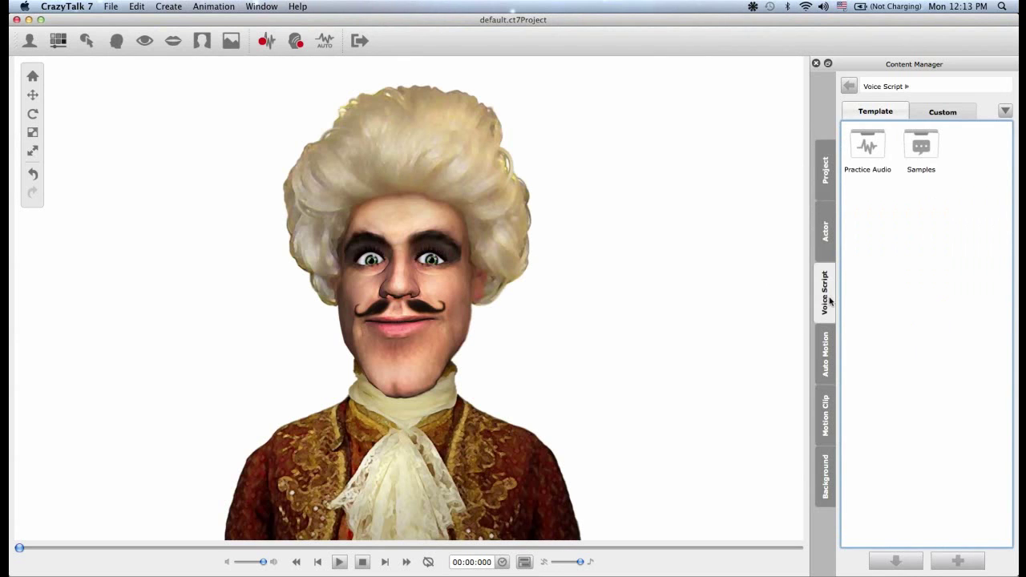
double_click(857, 172)
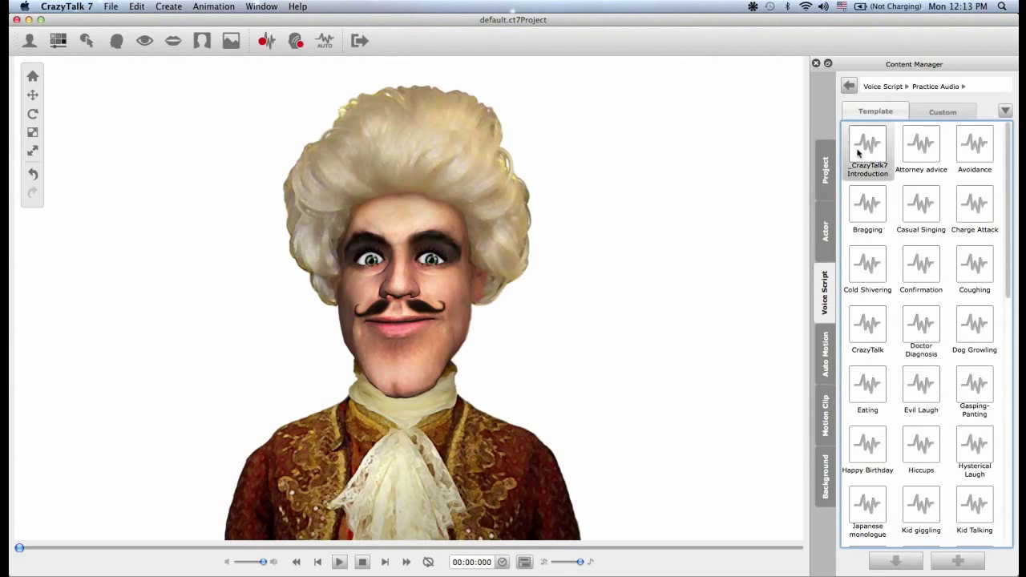
double_click(921, 143)
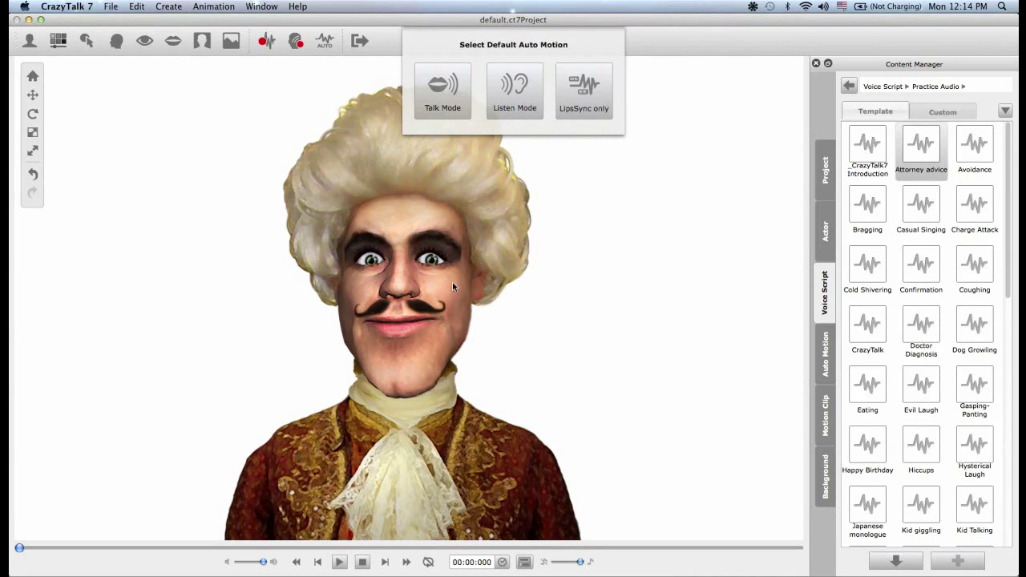
left_click(515, 99)
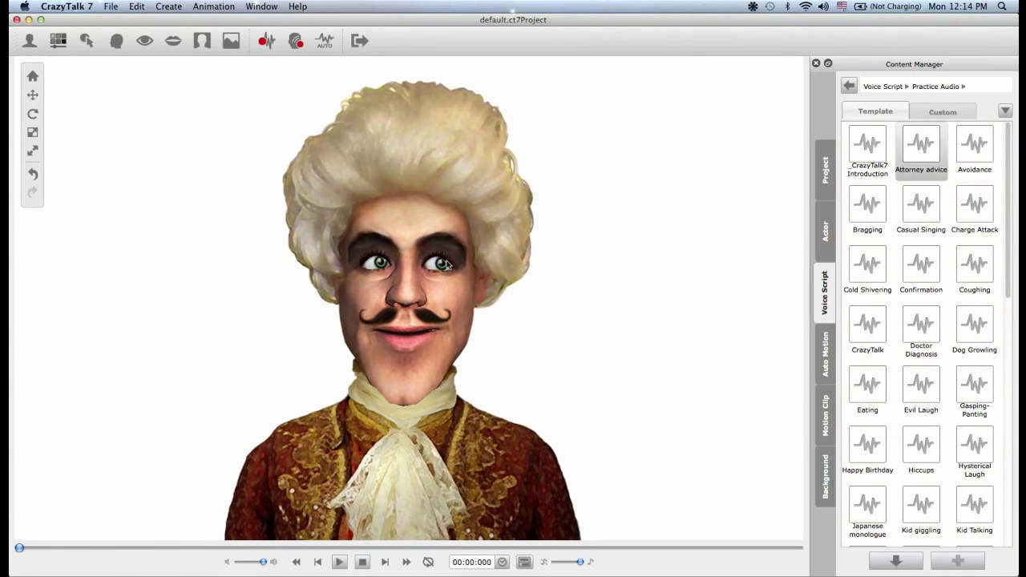
Reapply the Attorney advice audio with Talk Mode as the default auto motion
double_click(921, 143)
left_click(460, 99)
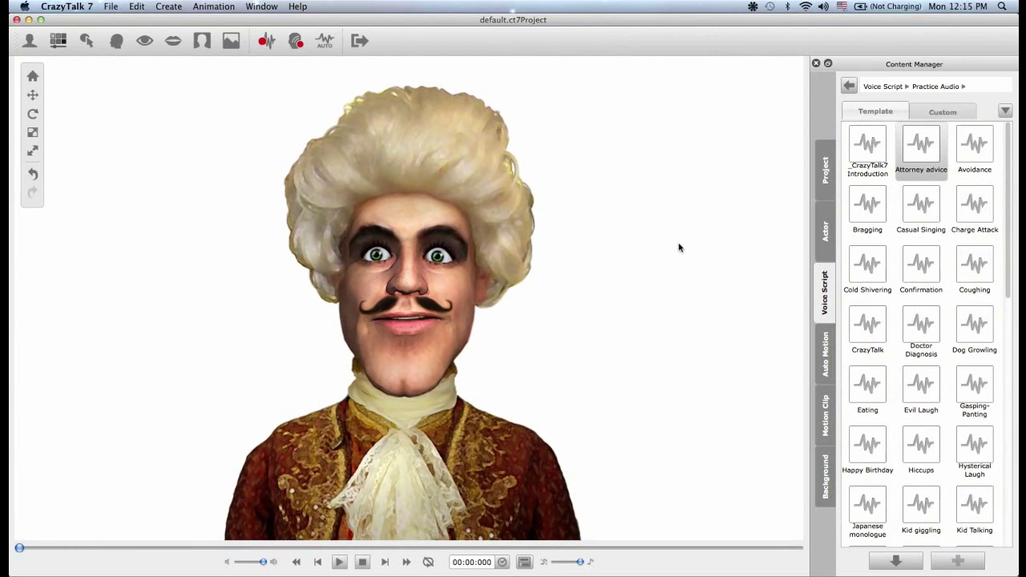
Apply the Actor Forward motion from the functional auto motion templates to the nobleman
left_click(825, 354)
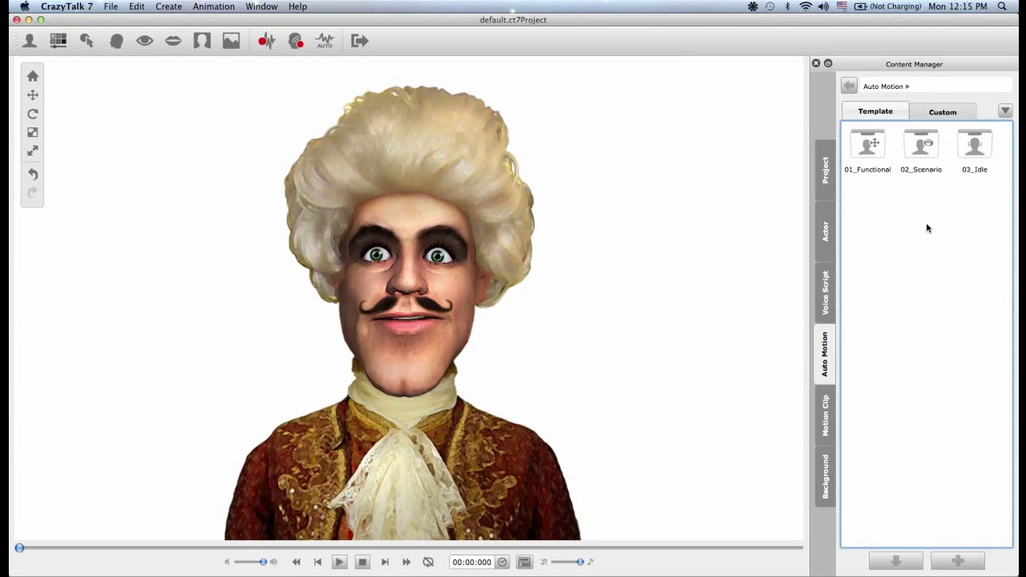
double_click(876, 152)
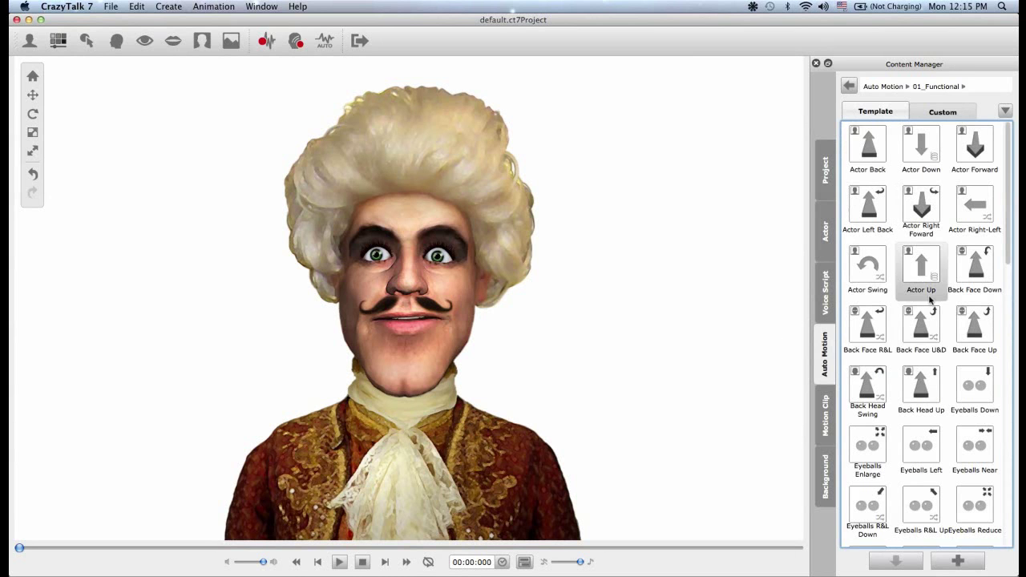
scroll(1008, 183, "down", 1)
mouse_move(1009, 183)
left_mouse_down()
mouse_move(1007, 250)
mouse_move(1016, 168)
left_mouse_up()
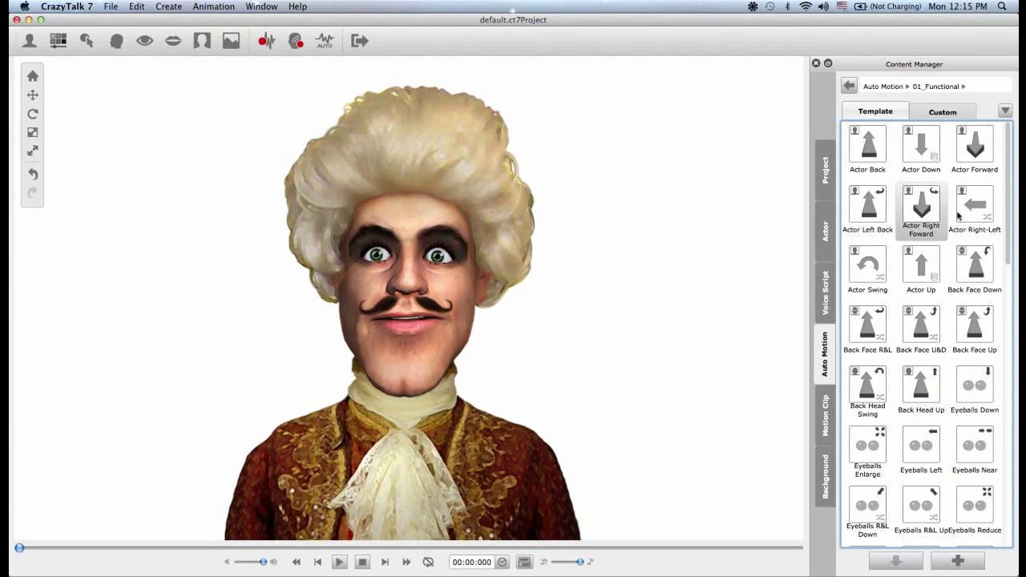
double_click(977, 152)
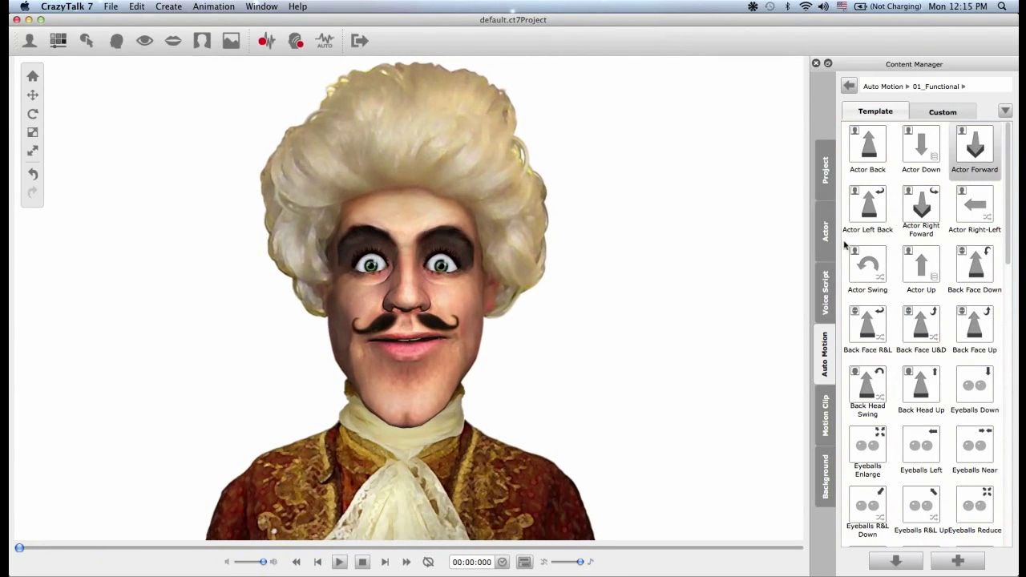
Apply the Back Face Down auto motion, stop its playback and show the timeline
double_click(977, 275)
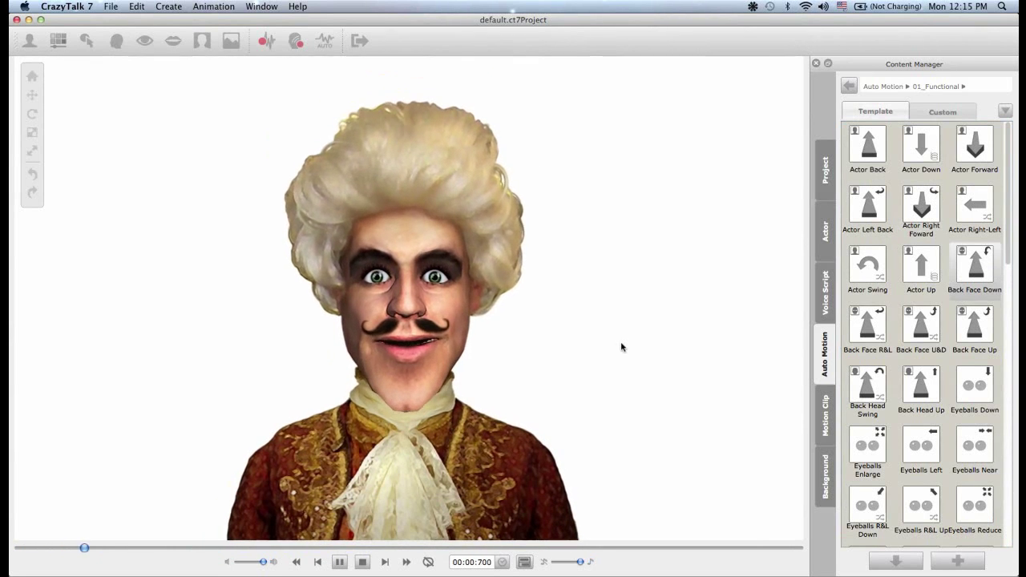
left_click(363, 563)
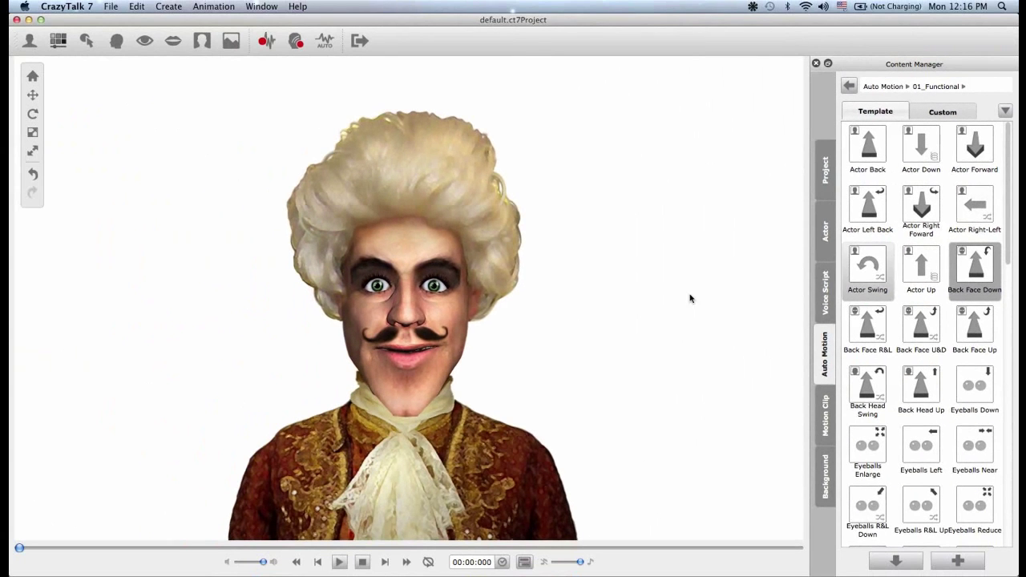
left_click(983, 167)
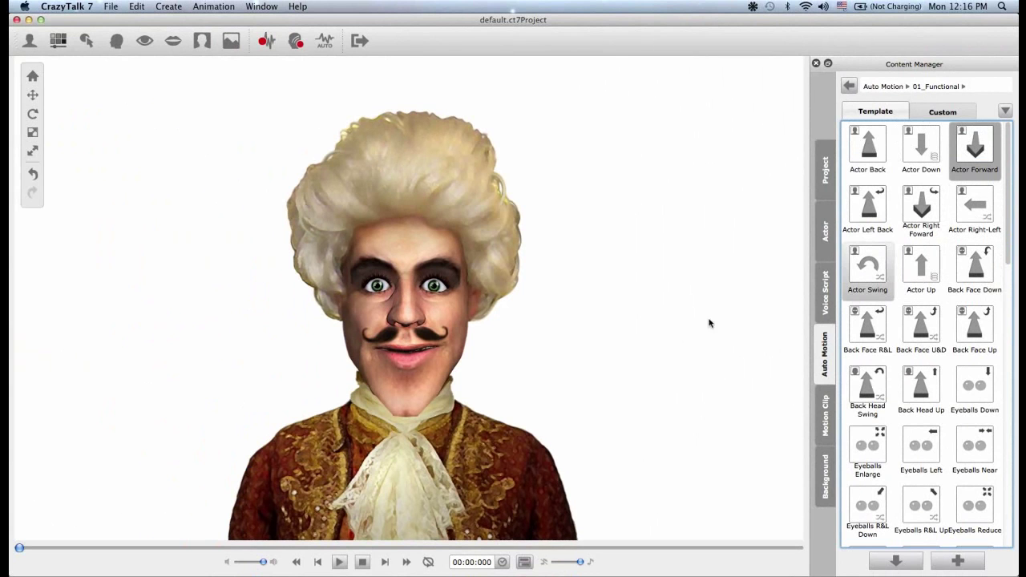
left_click(525, 562)
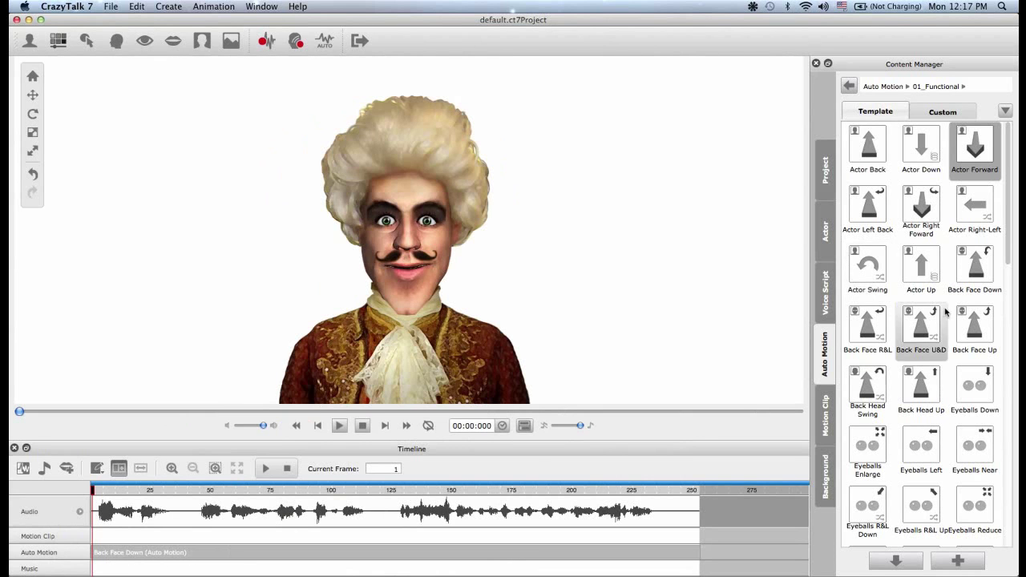
left_click(975, 266)
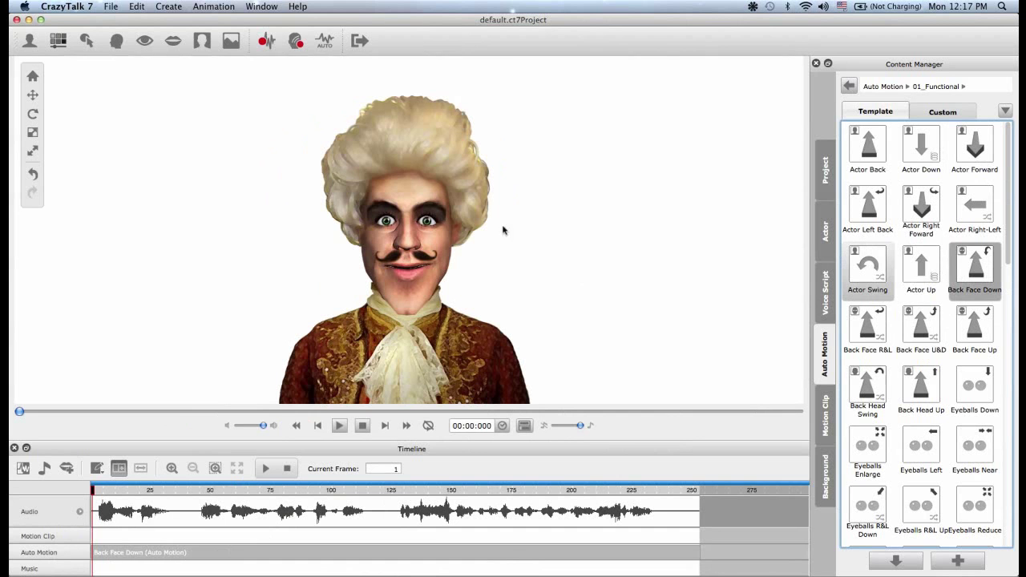
Preview the sample actor in the Auto Motion settings and replace it with the project's own actor and audio
left_click(325, 40)
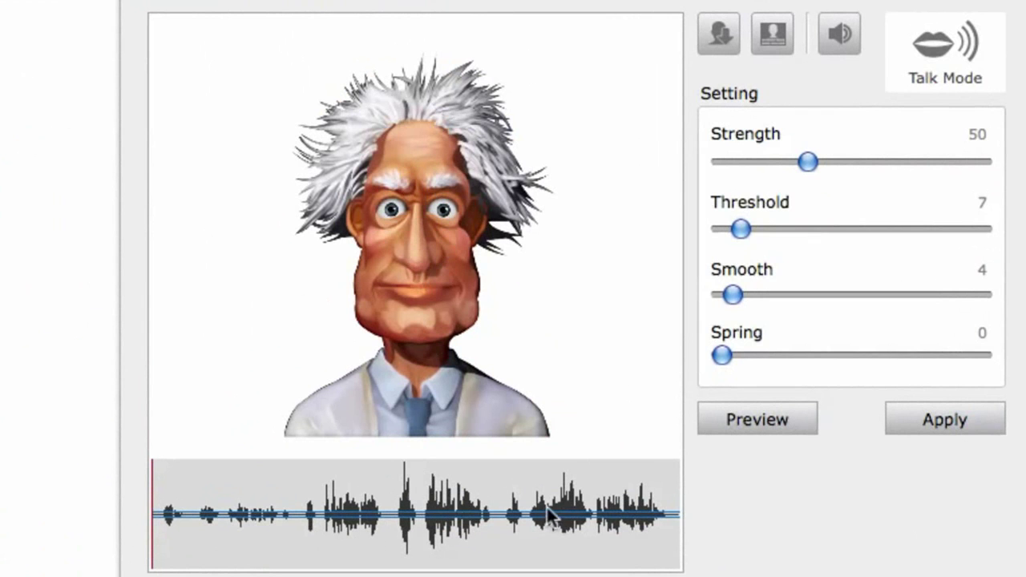
left_click(735, 421)
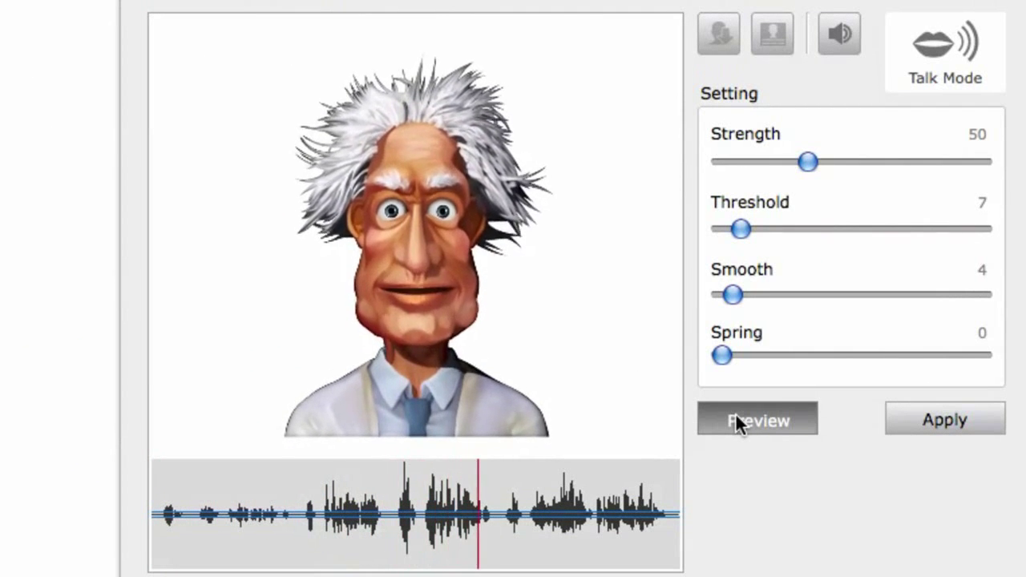
left_click(735, 412)
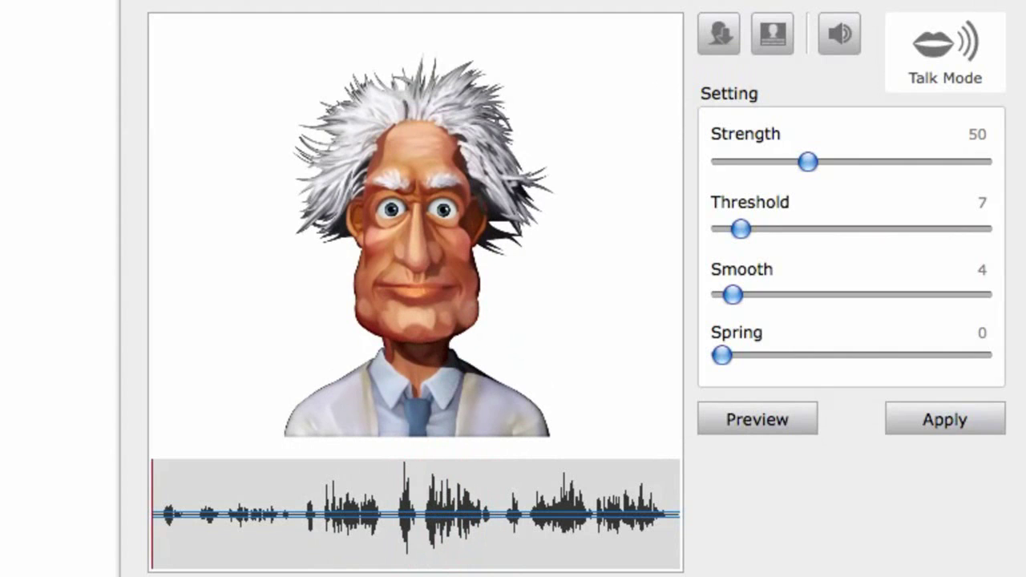
left_click(725, 36)
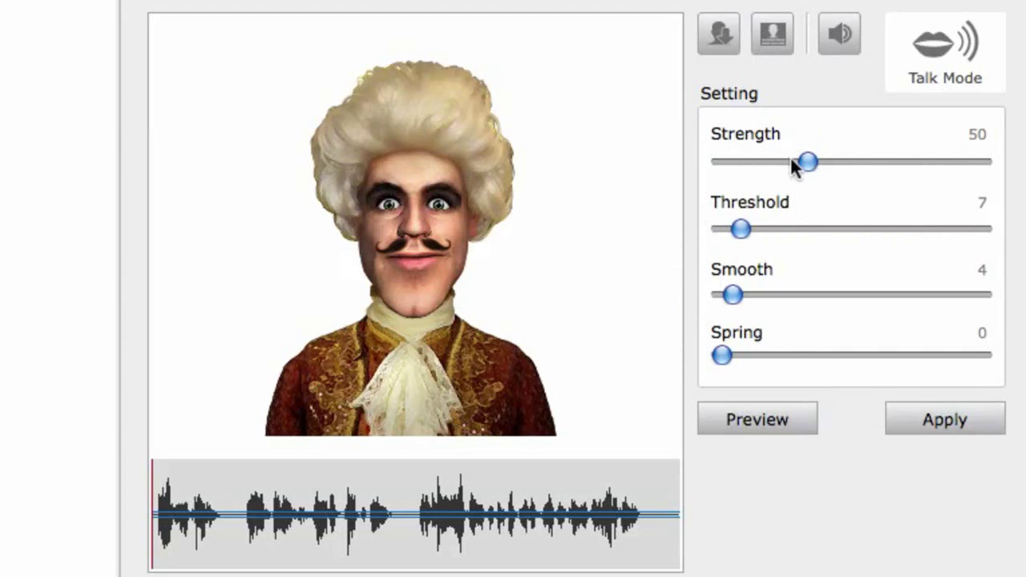
Set the auto motion Strength to 123 and Threshold to 33, and preview the movement
left_click_drag(877, 161, 935, 163)
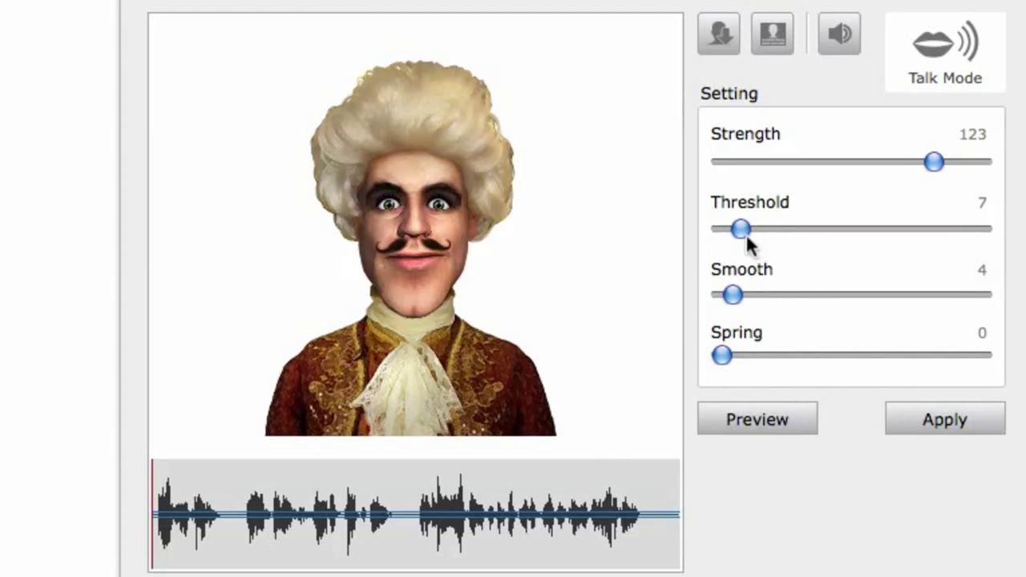
left_click_drag(743, 231, 859, 230)
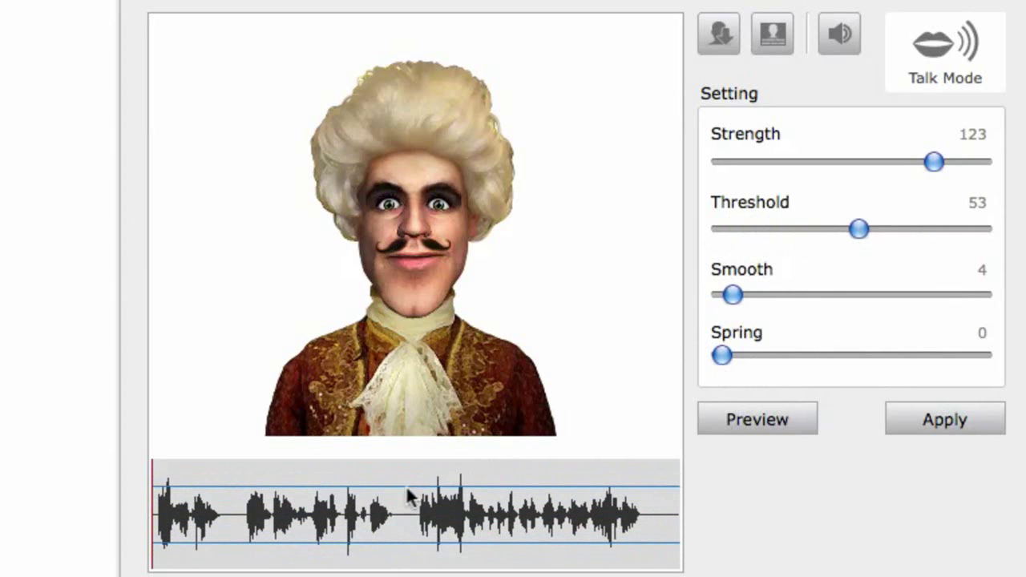
left_click_drag(859, 230, 820, 230)
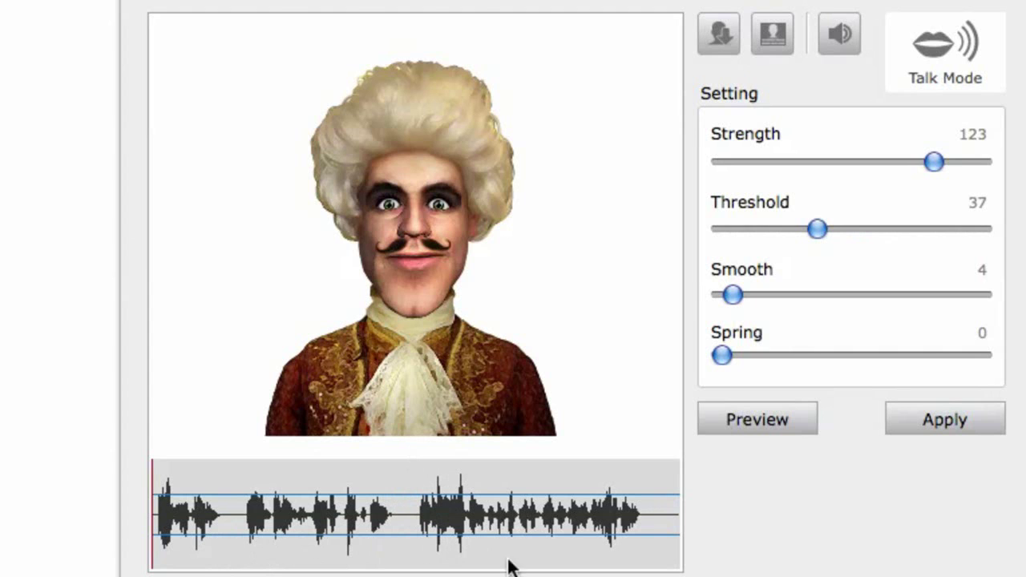
mouse_move(818, 231)
left_mouse_down()
mouse_move(797, 233)
mouse_move(828, 234)
mouse_move(815, 231)
left_mouse_up()
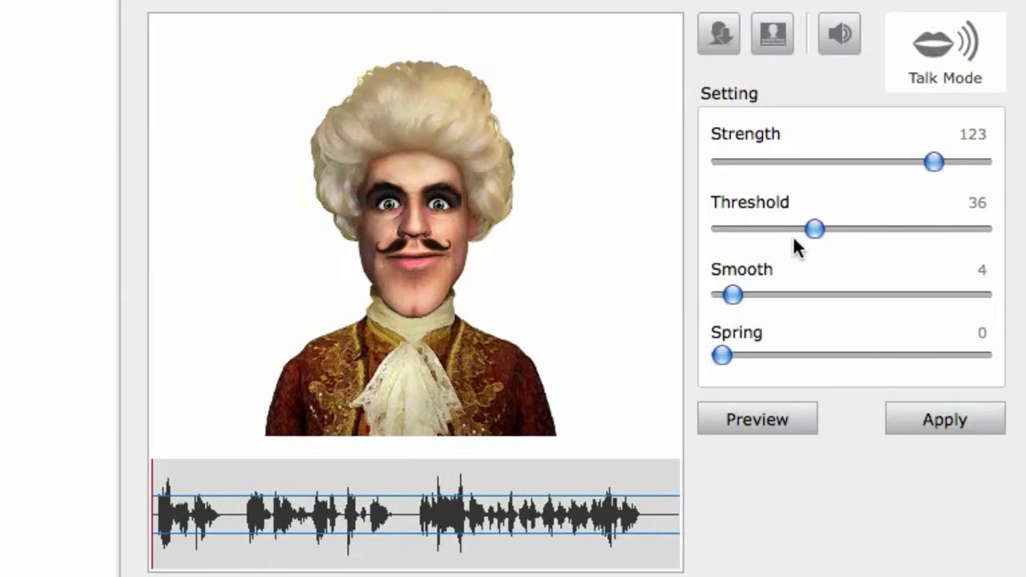
left_click_drag(815, 232, 804, 237)
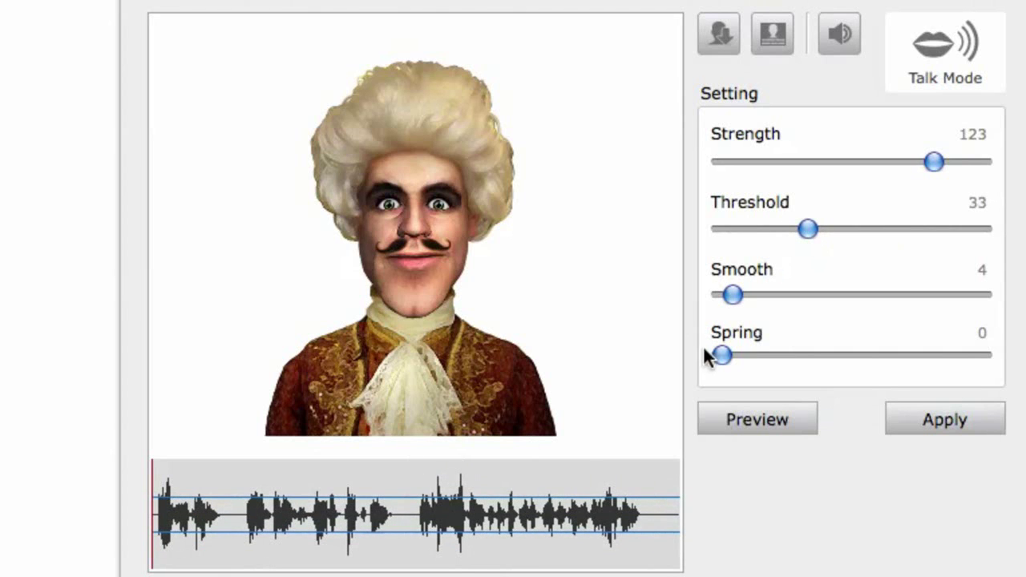
left_click(761, 425)
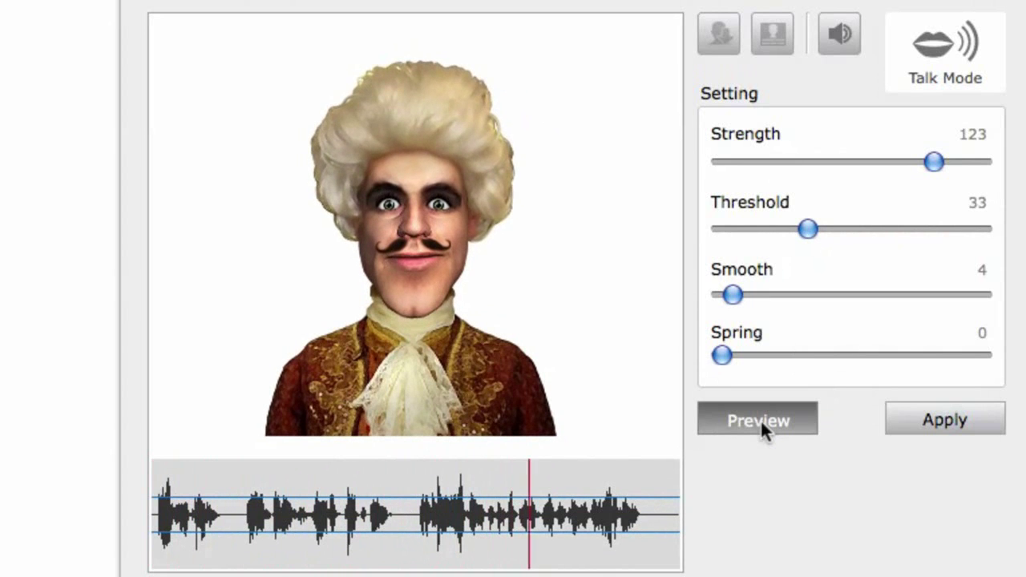
left_click(761, 421)
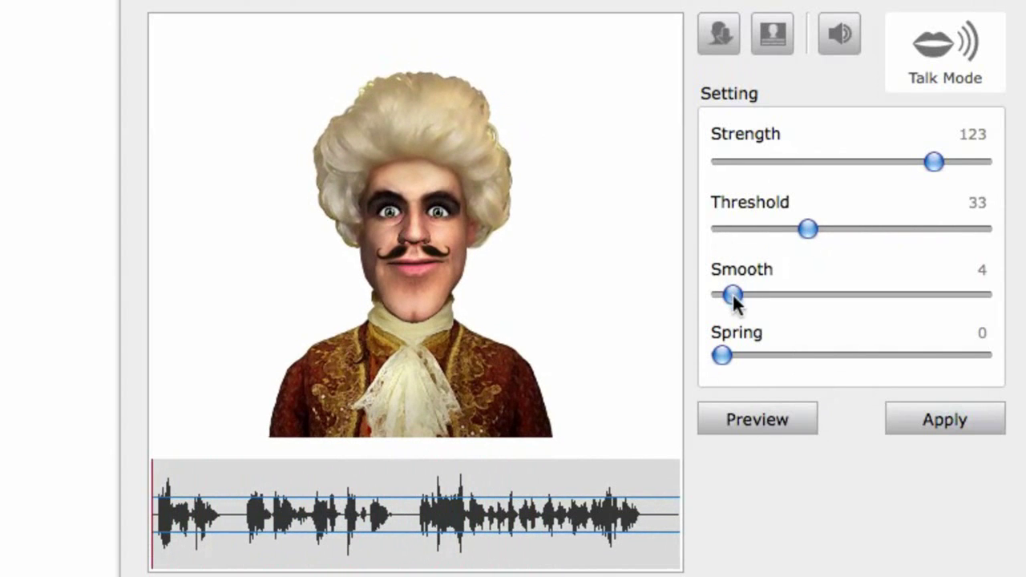
Preview the auto motion with Spring at 7, and reduce Spring to 4
left_click_drag(725, 353, 950, 357)
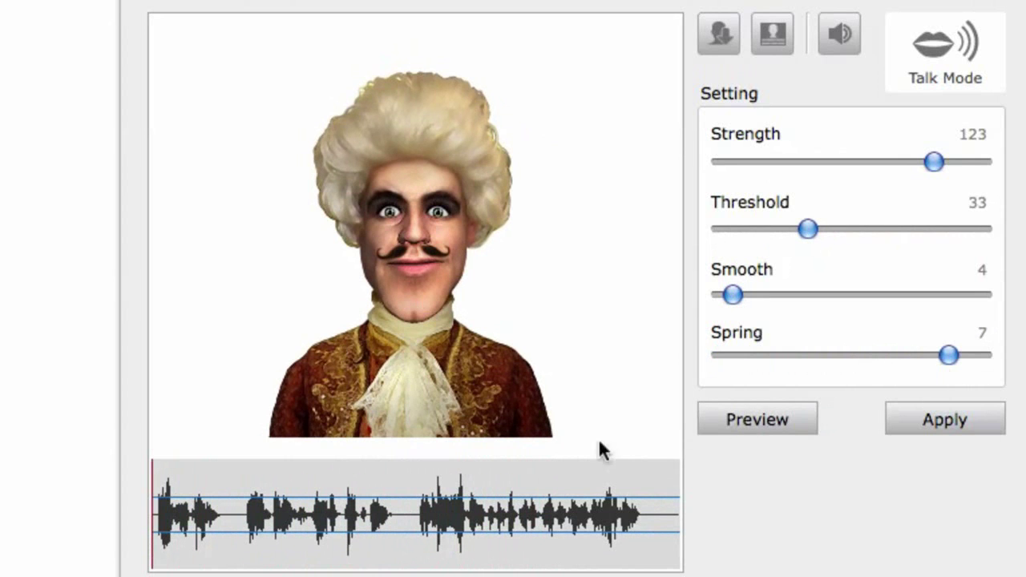
left_click(770, 427)
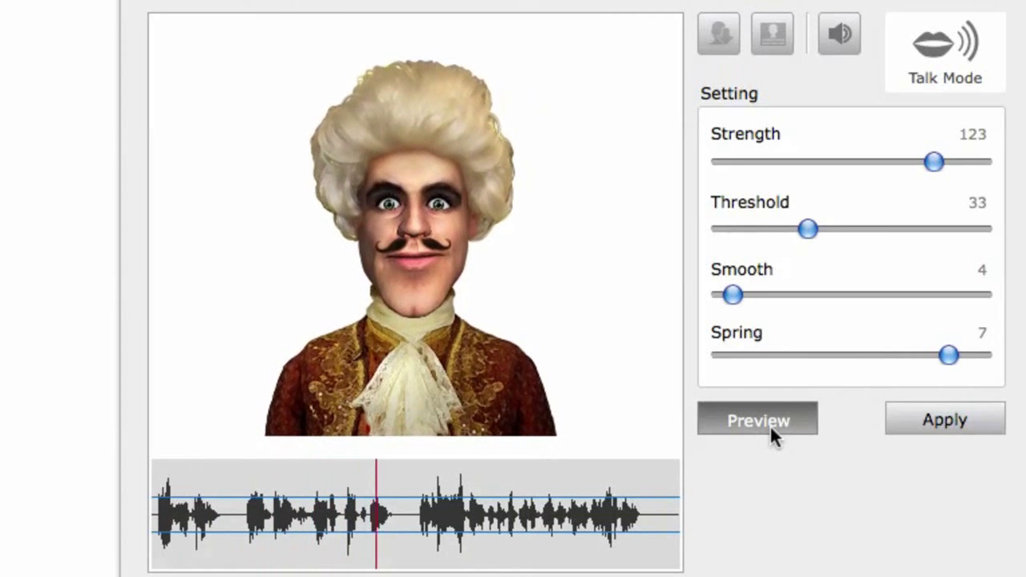
left_click(769, 425)
left_click_drag(948, 356, 850, 358)
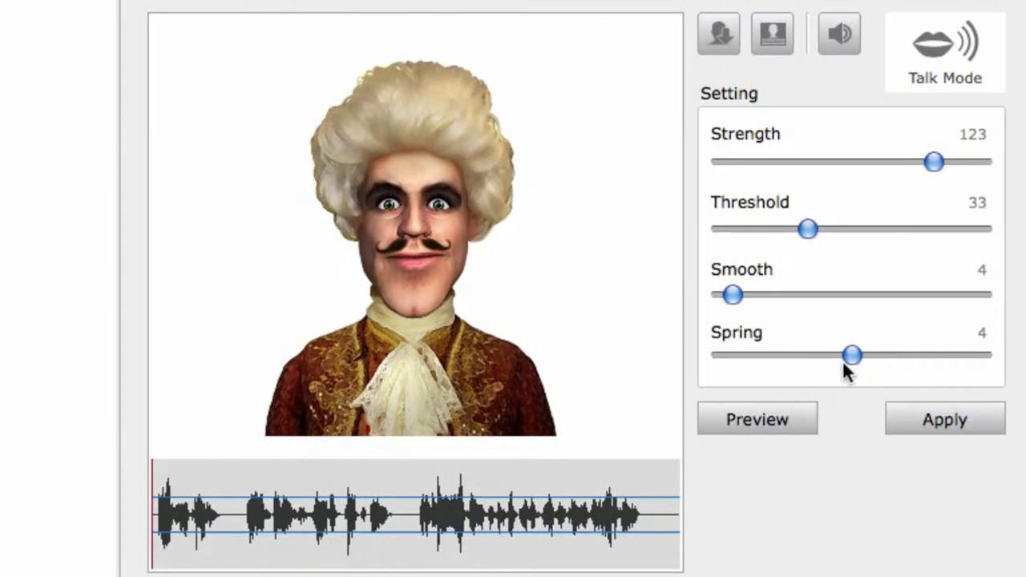
Preview the auto motion with Smooth at 73, and close the Auto Motion settings without applying them
left_click_drag(732, 295, 909, 301)
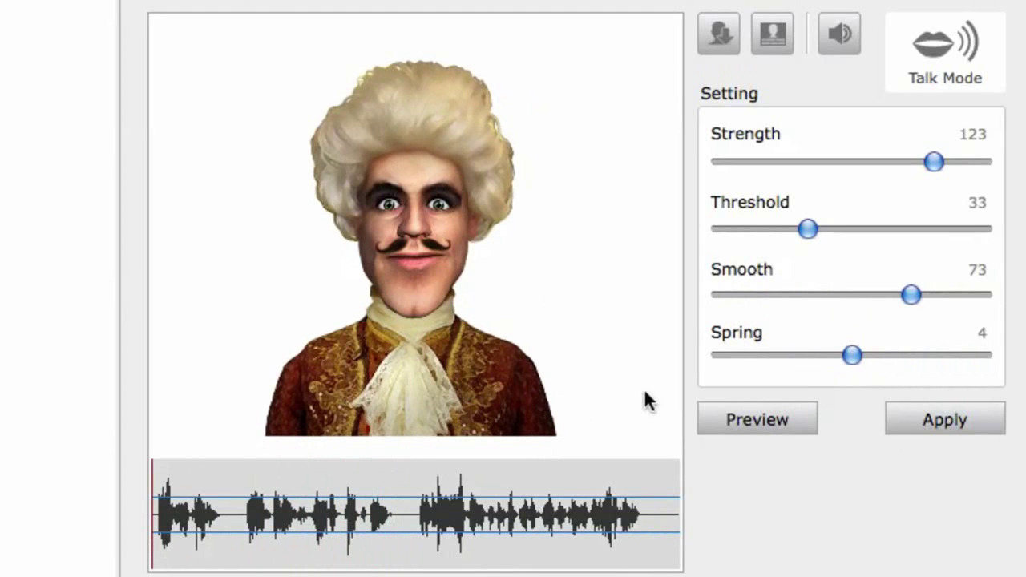
left_click(717, 409)
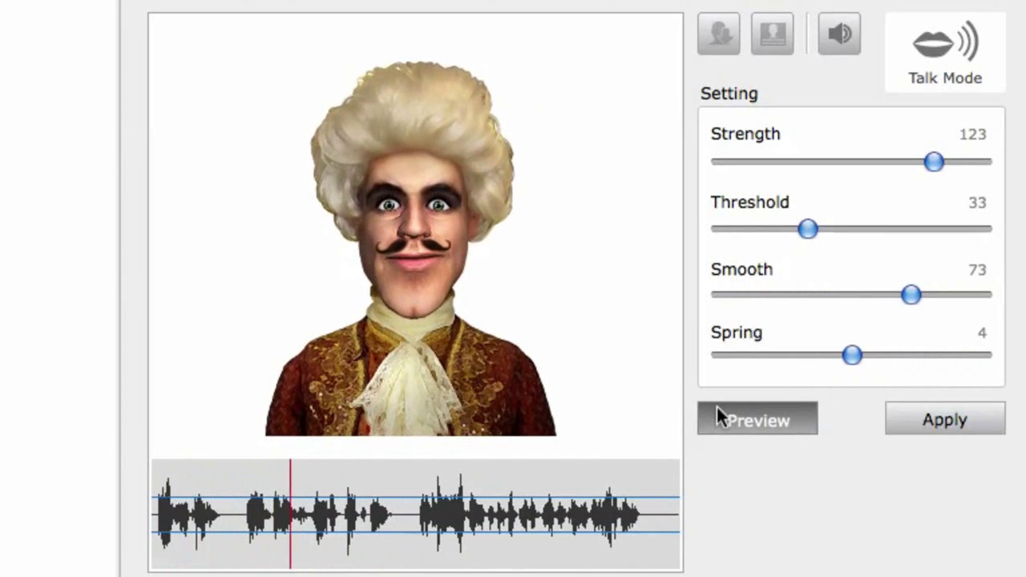
left_click(717, 405)
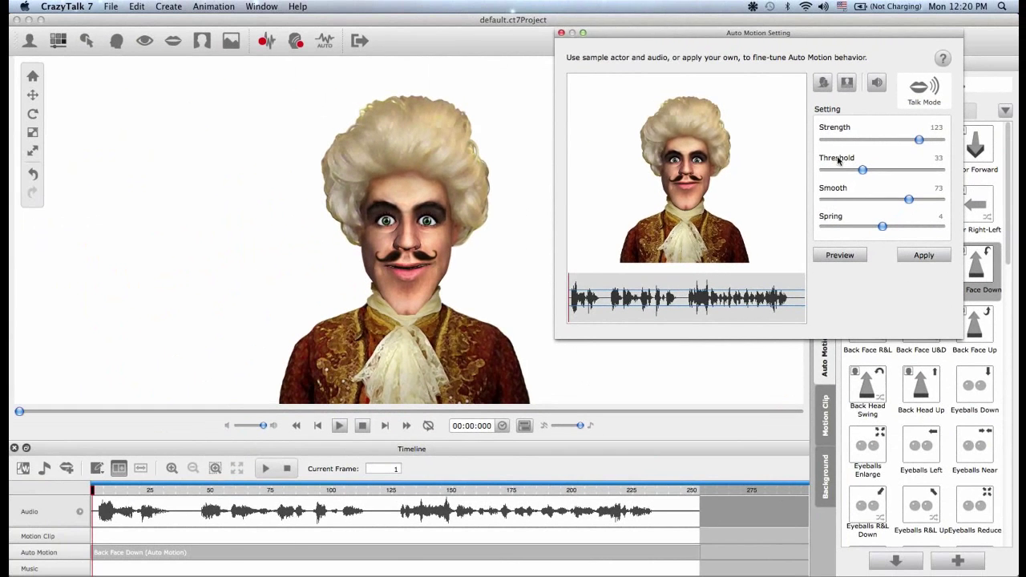
left_click(561, 32)
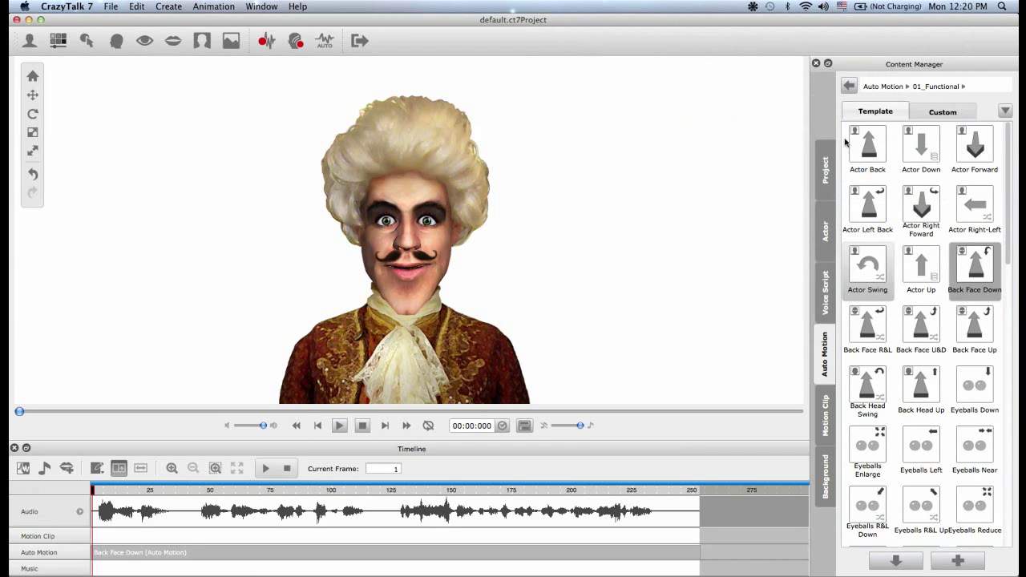
Apply and preview the Gossip auto motion from the Scenario Talk templates, and replace it with Shouting for a second preview
left_click(850, 86)
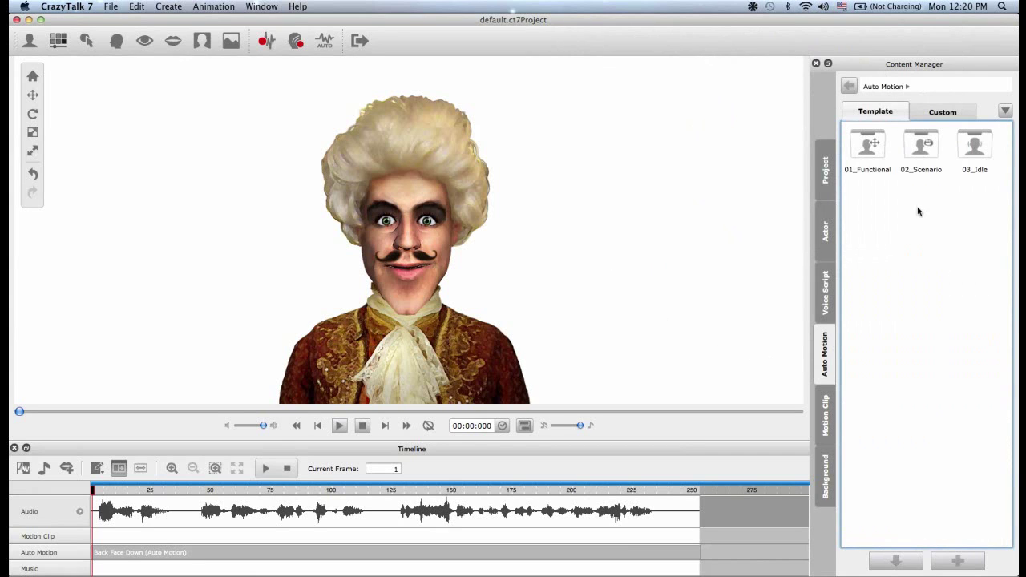
double_click(922, 149)
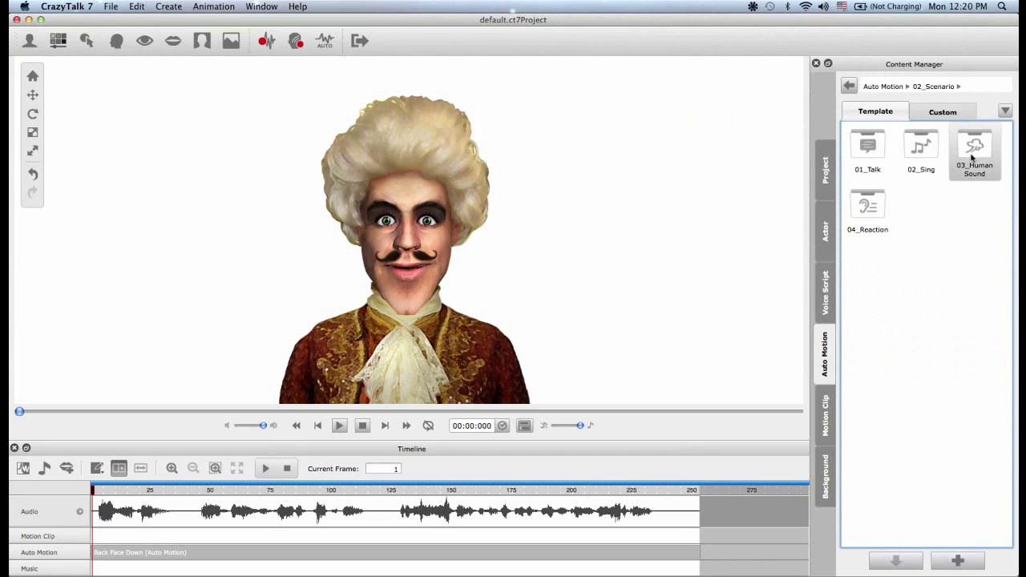
double_click(877, 162)
mouse_move(1009, 199)
left_mouse_down()
mouse_move(1009, 297)
mouse_move(1013, 185)
left_mouse_up()
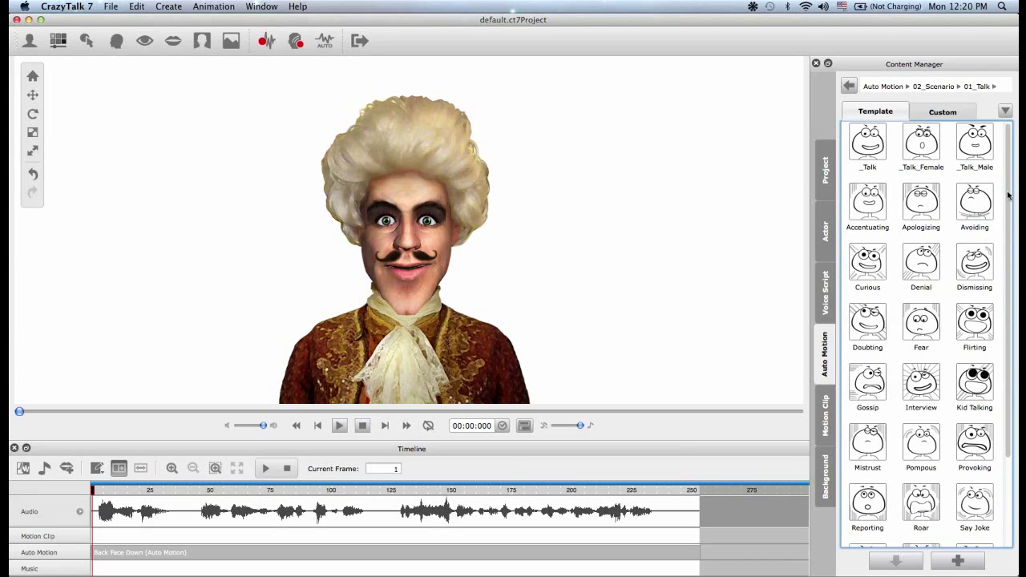
scroll(1011, 206, "down", 2)
left_click_drag(1012, 220, 1013, 283)
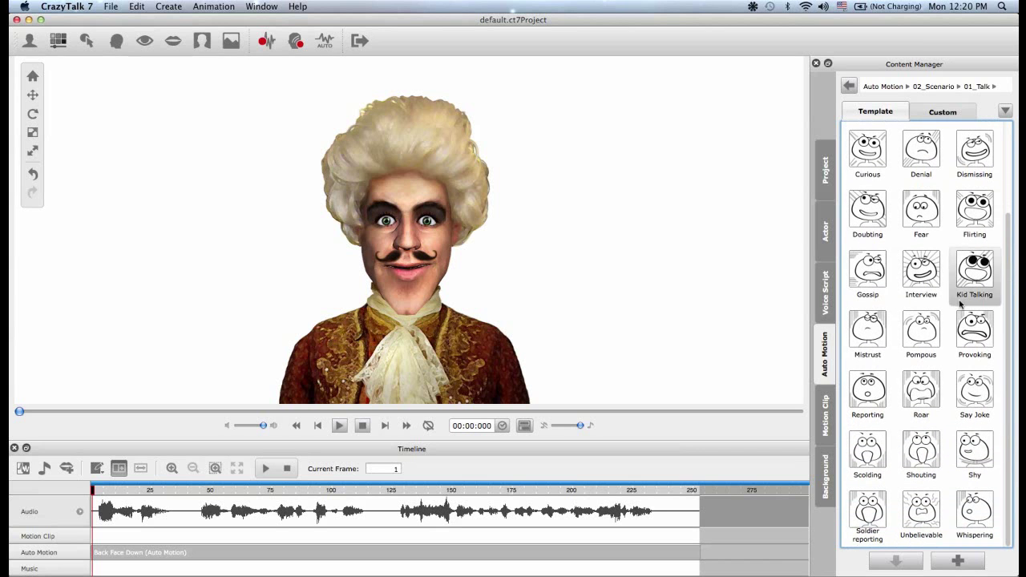
double_click(868, 277)
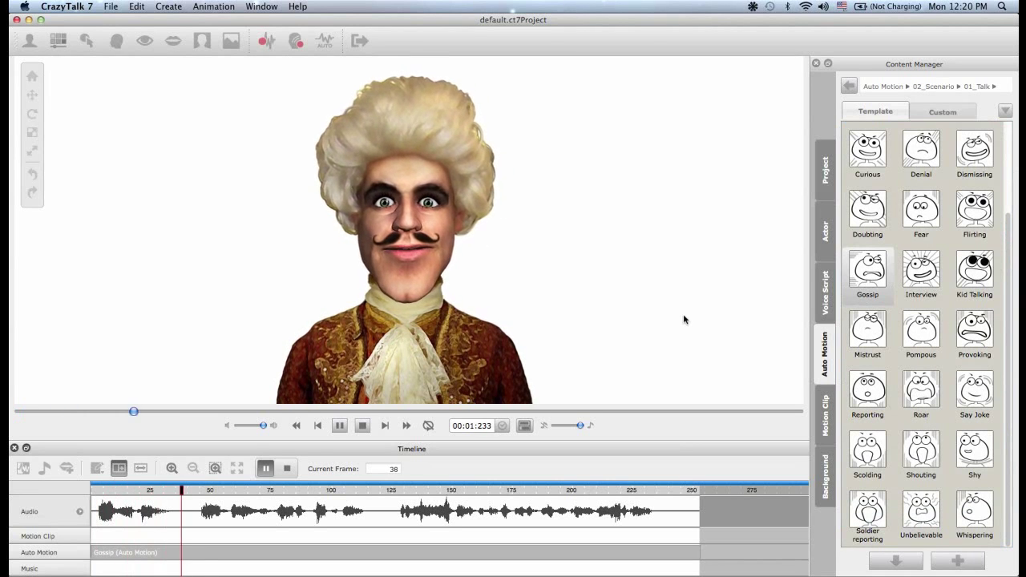
left_click(365, 429)
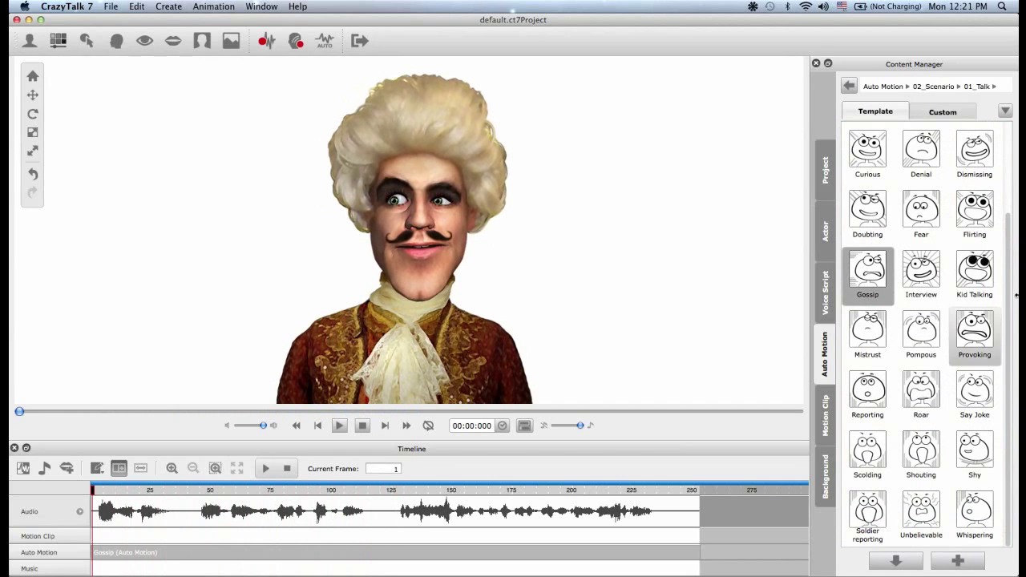
double_click(920, 451)
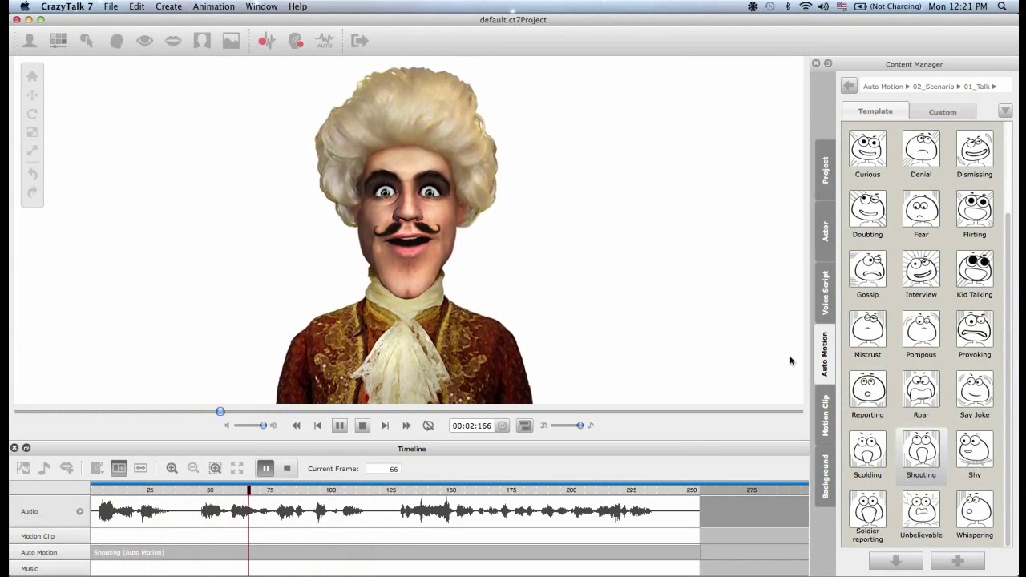
left_click(363, 427)
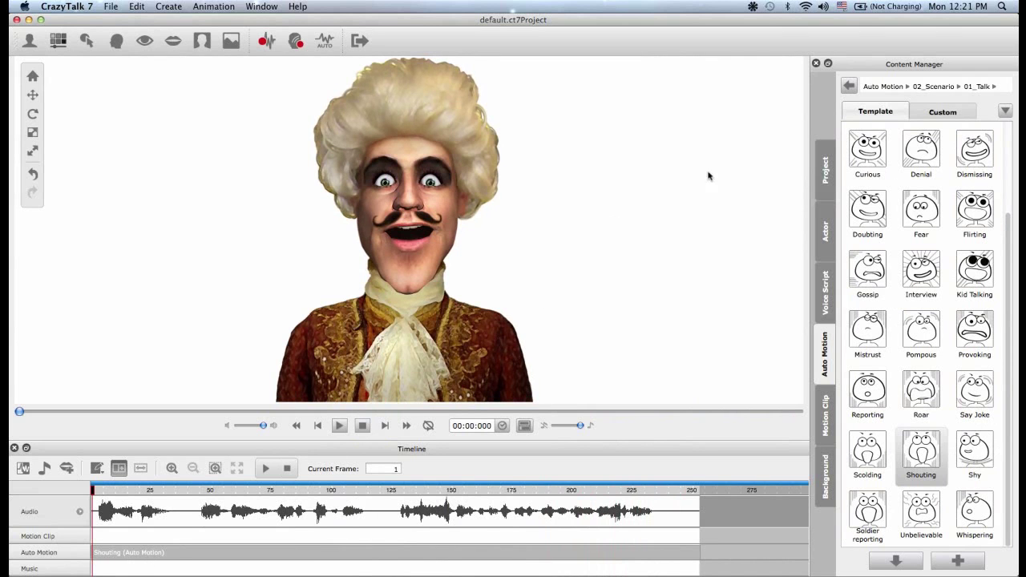
Apply the Hip hop auto motion from the Scenario Sing templates to the current audio and preview it
left_click(848, 86)
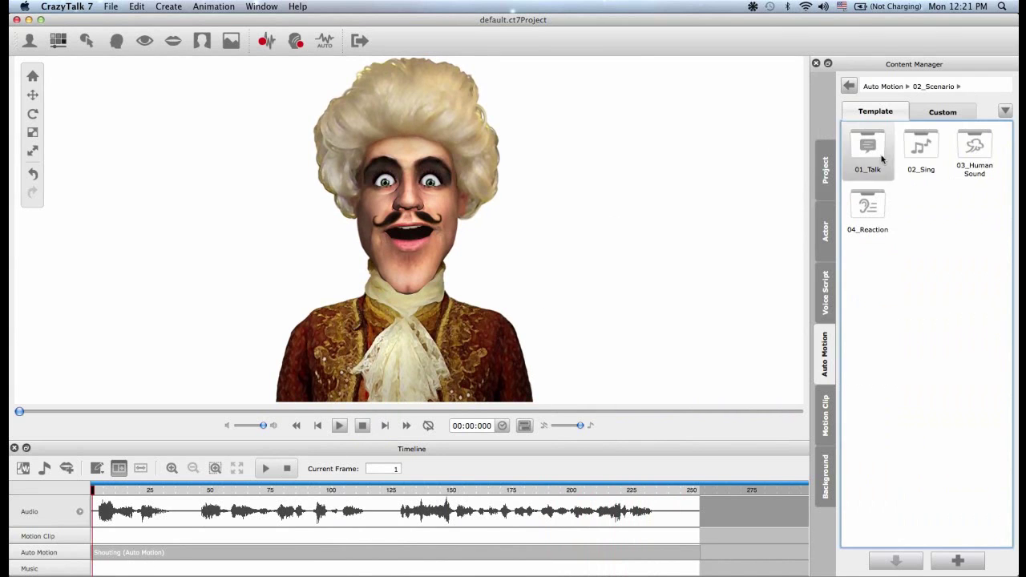
double_click(922, 154)
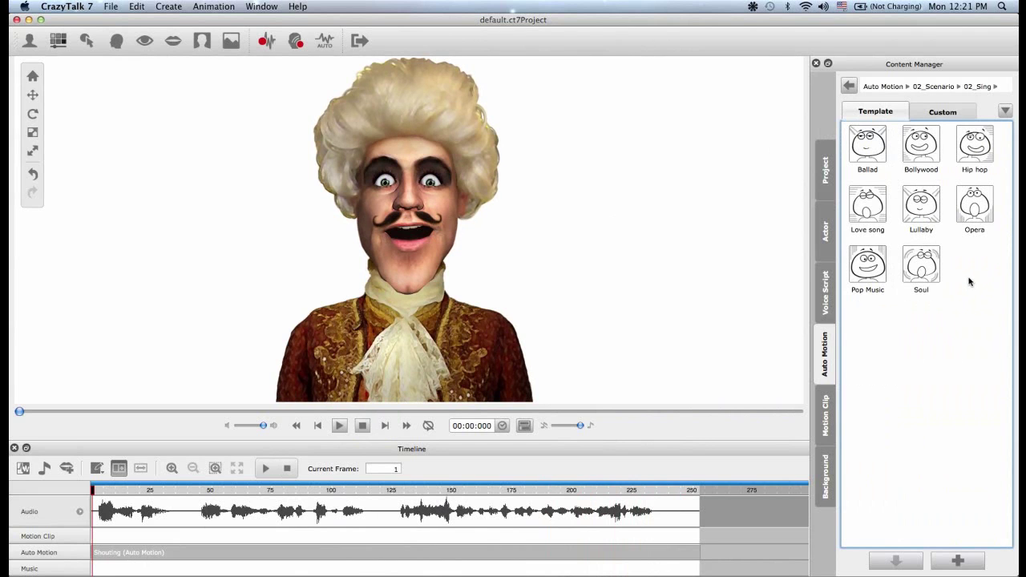
double_click(976, 157)
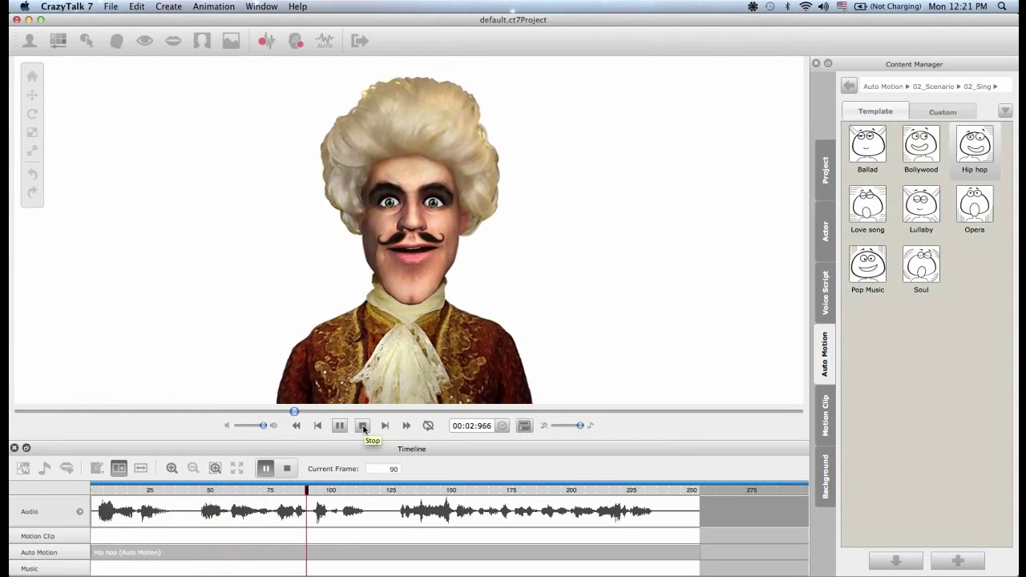
left_click(363, 426)
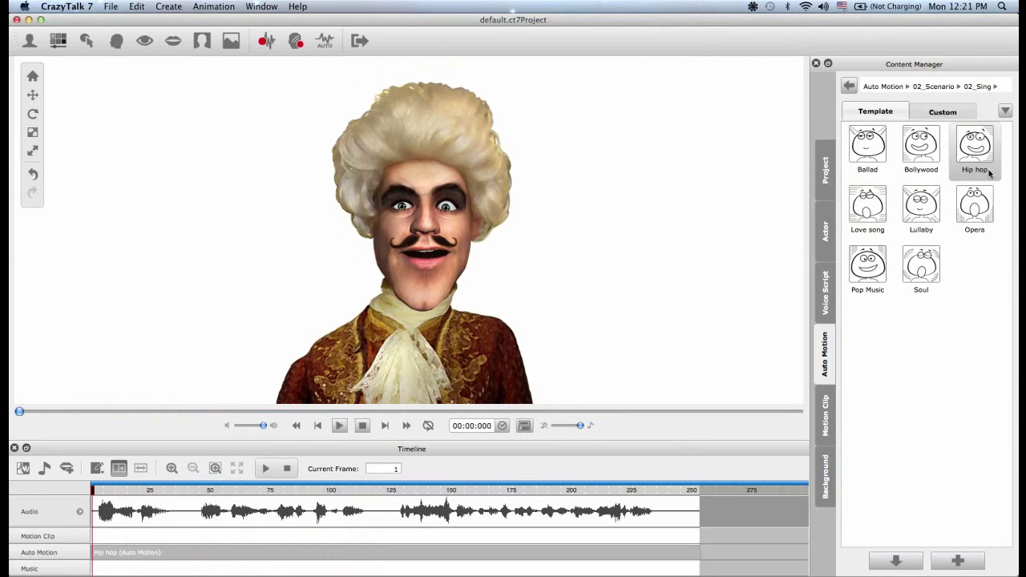
left_click(947, 332)
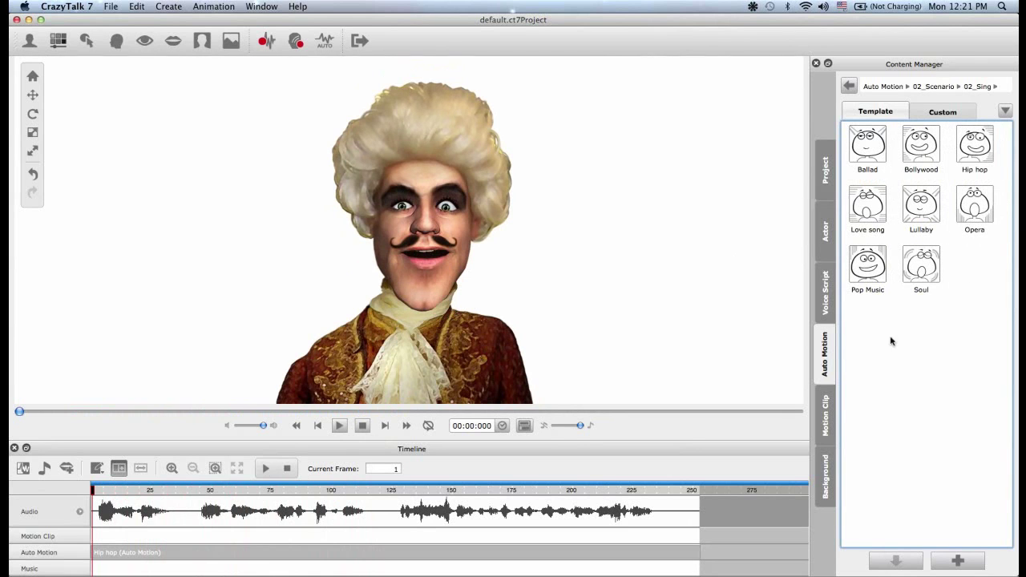
Load the Rap voice script from the Practice Audio templates as LipsSync only and preview it briefly
left_click(826, 297)
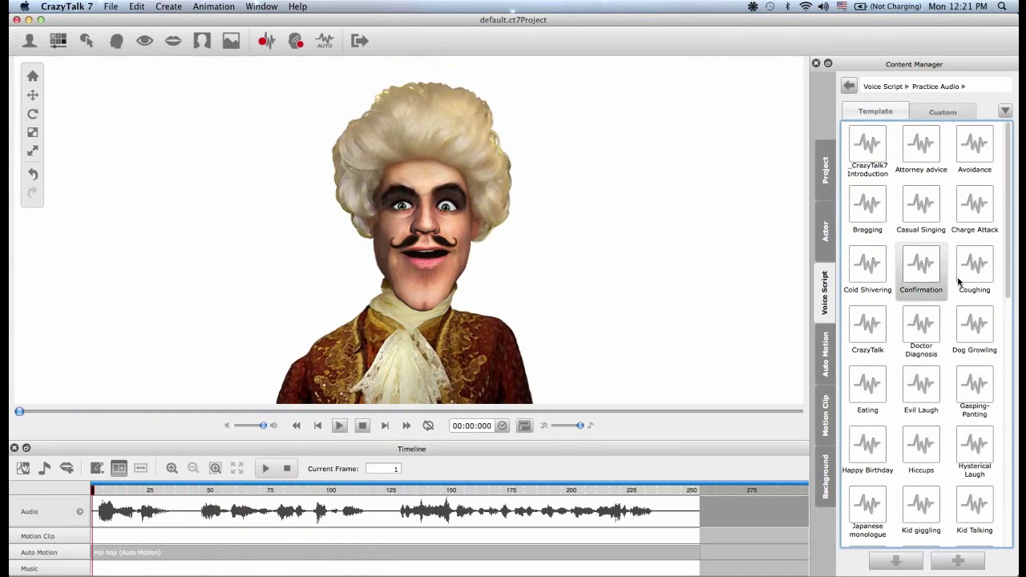
left_click_drag(1011, 206, 1008, 341)
double_click(922, 417)
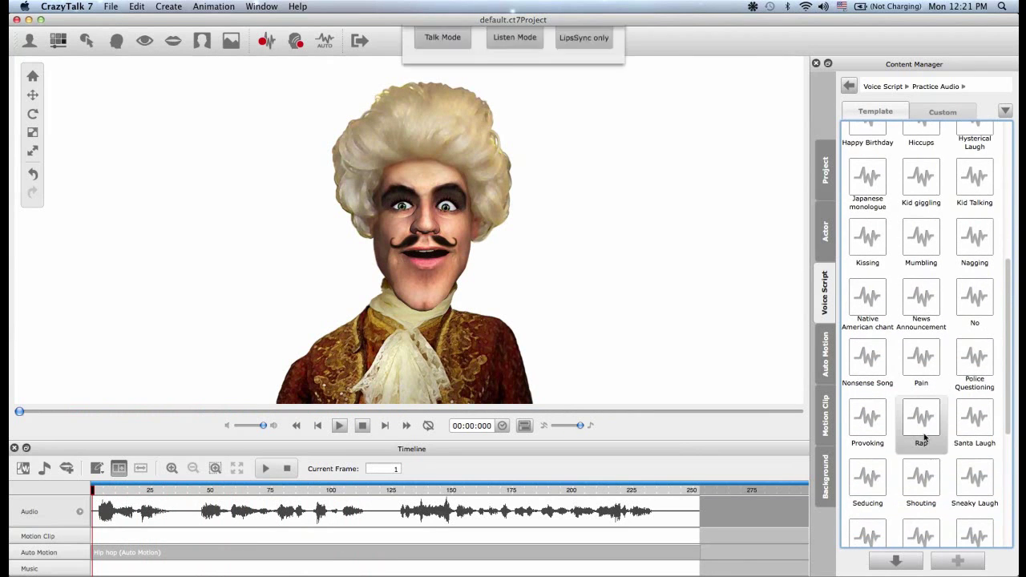
left_click(595, 110)
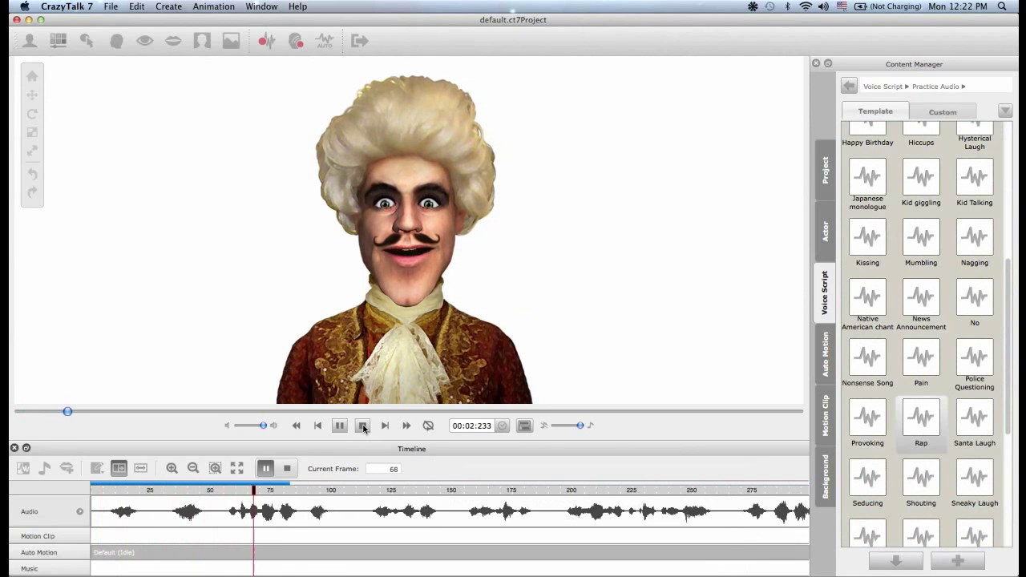
left_click(364, 426)
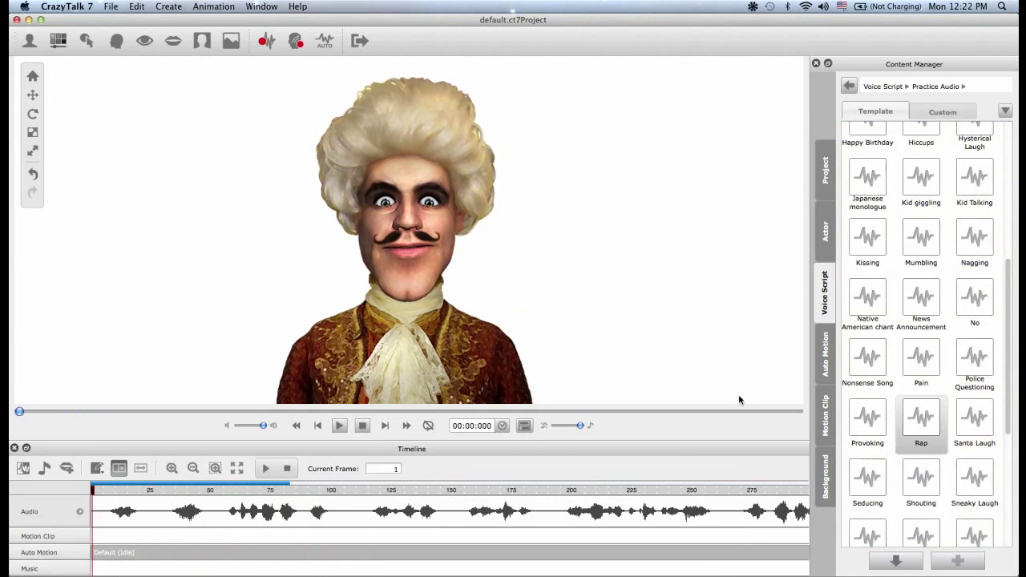
Apply the Hip hop auto motion to the rap audio, preview it, and fit the whole clip in the timeline
left_click(831, 359)
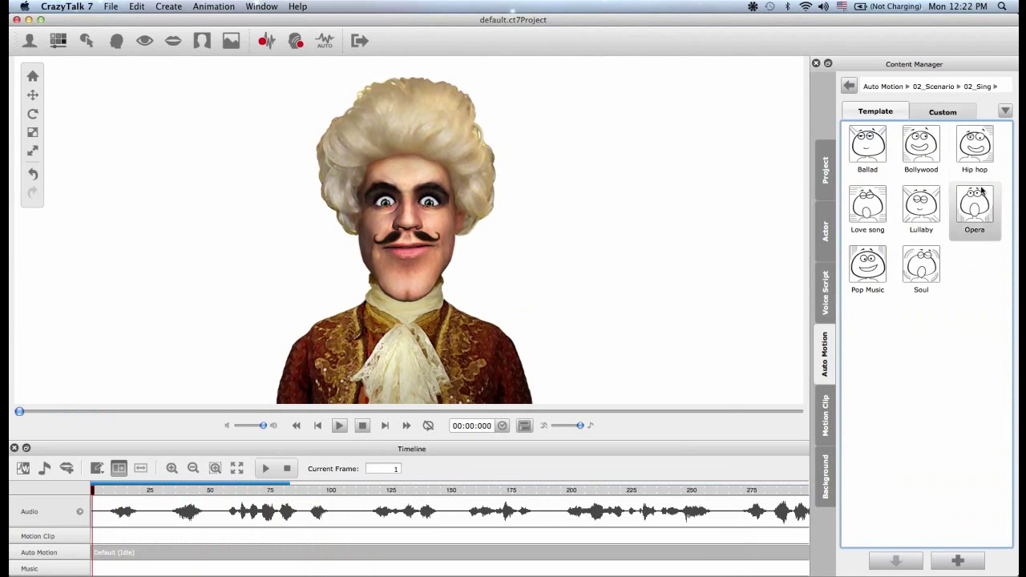
double_click(975, 143)
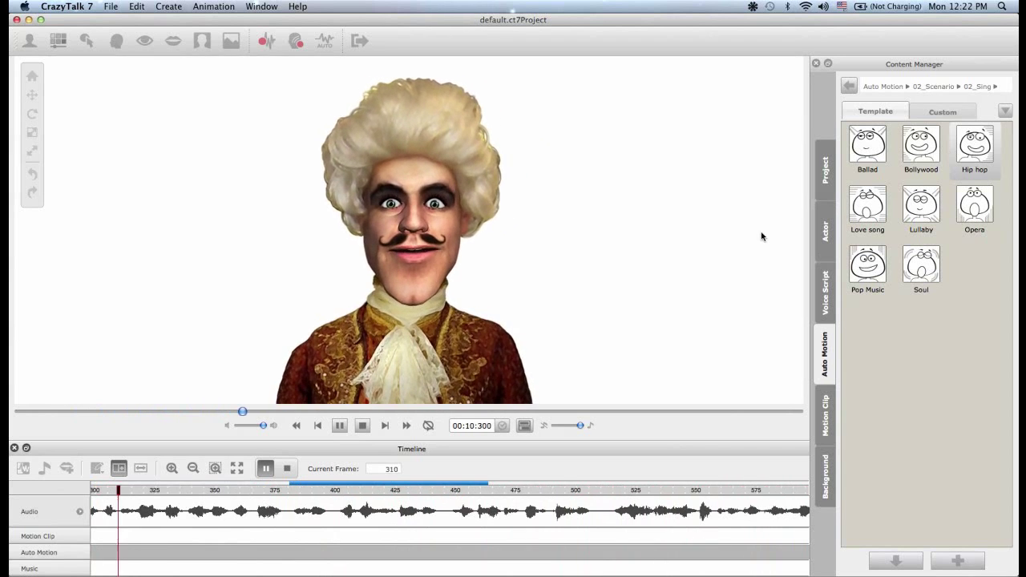
left_click(364, 425)
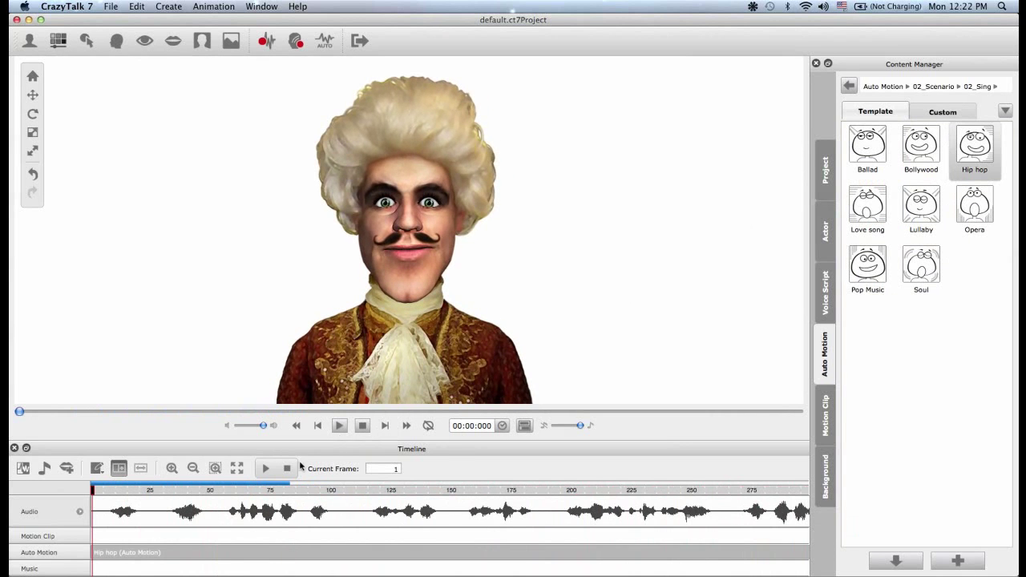
left_click(237, 468)
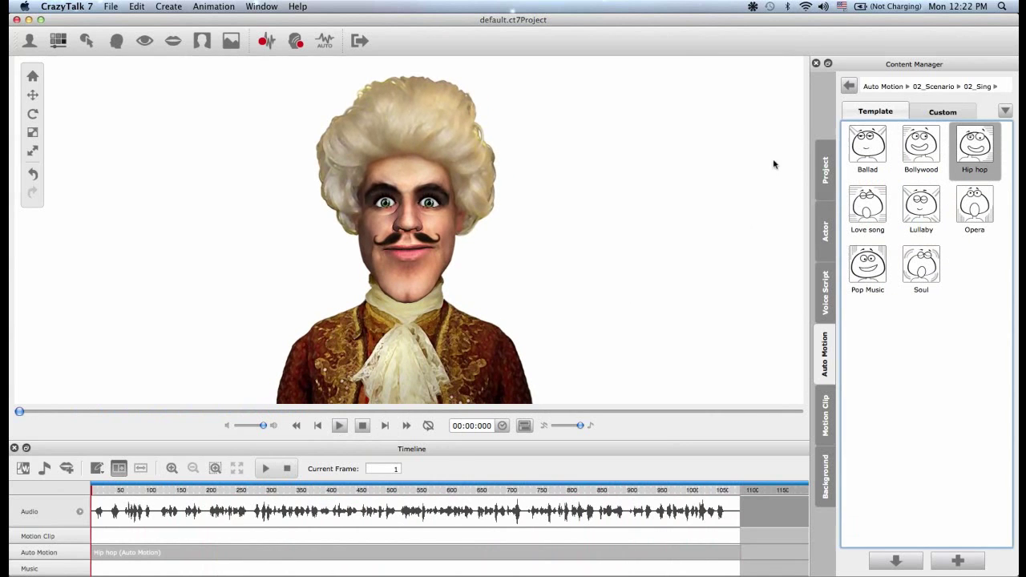
Locate Cough among the Human Sound auto motion templates, and load the Coughing voice script as LipsSync only with a brief preview
left_click(848, 86)
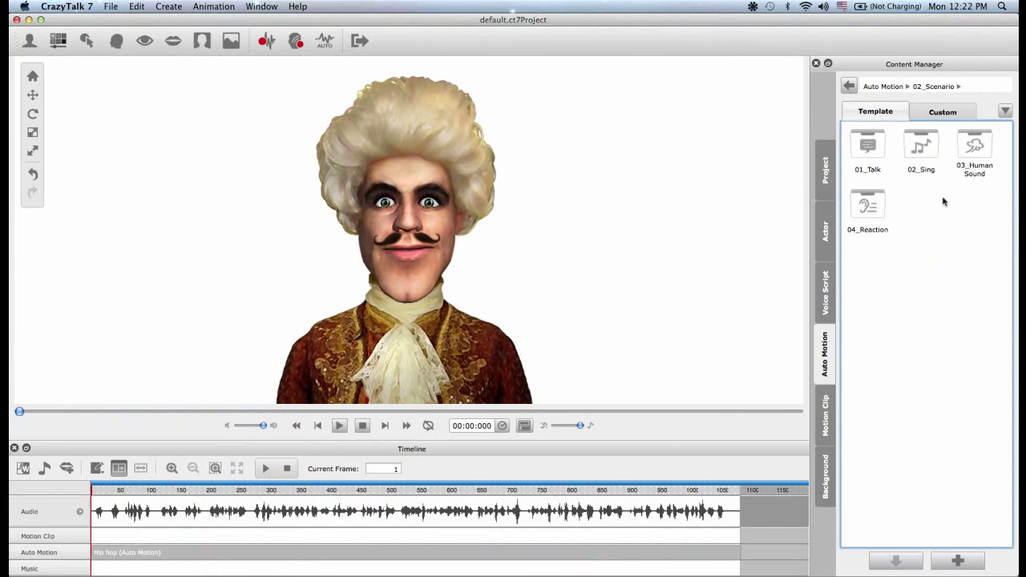
double_click(979, 156)
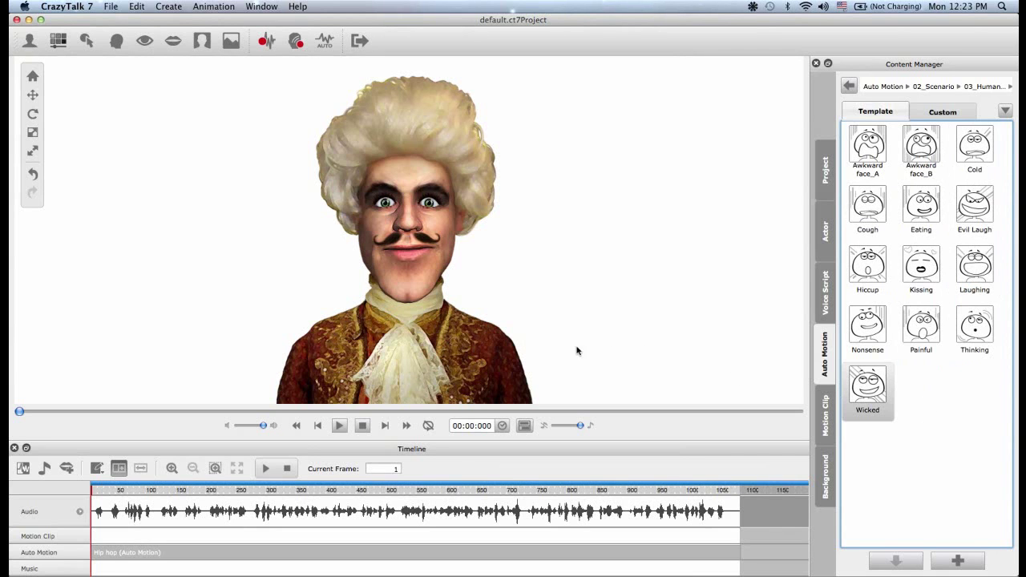
left_click(862, 232)
left_click(829, 293)
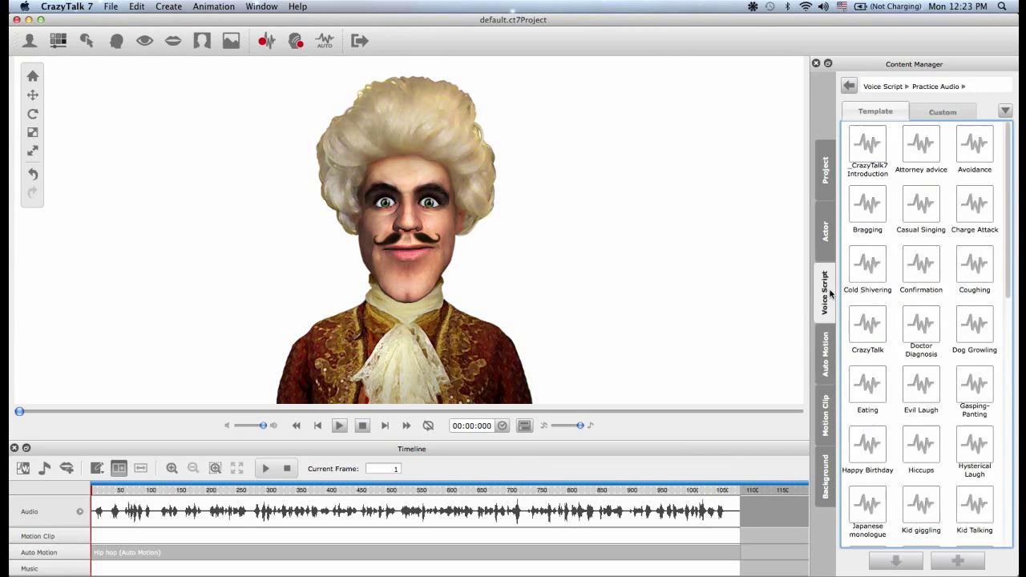
double_click(982, 279)
left_click(591, 98)
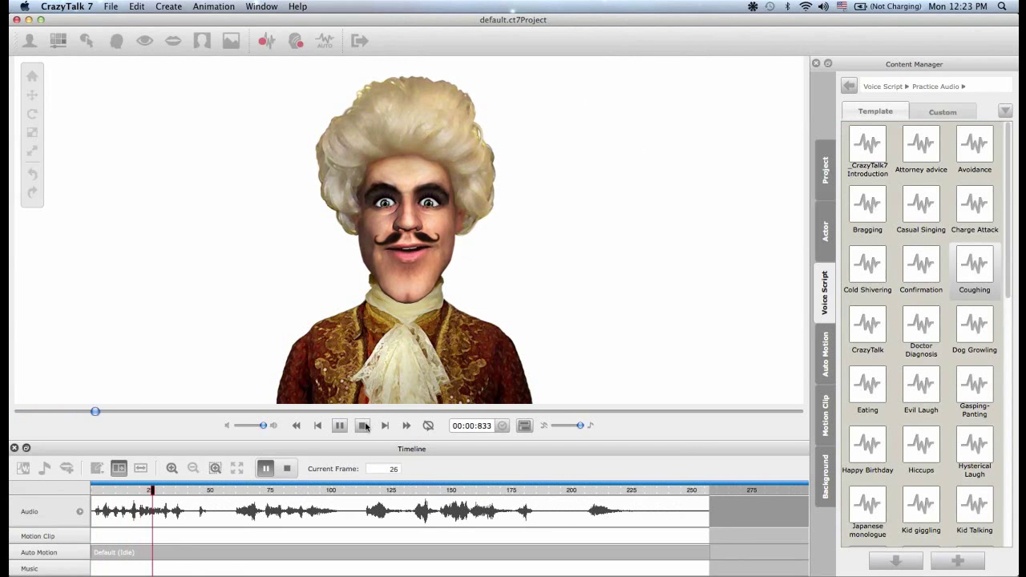
left_click(363, 426)
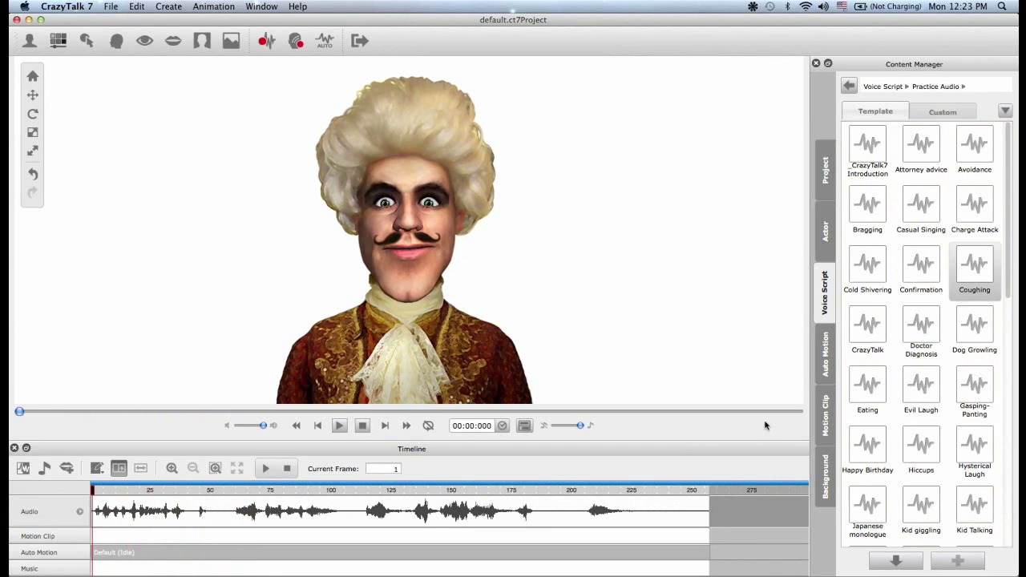
Apply the Cough auto motion from the Human Sound templates to the coughing audio and preview it
left_click(827, 355)
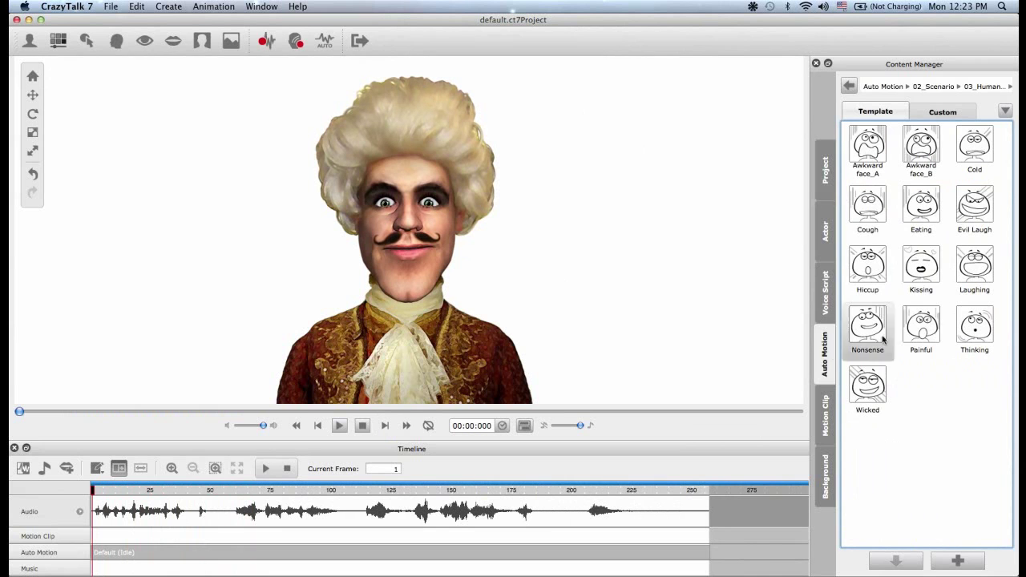
double_click(877, 210)
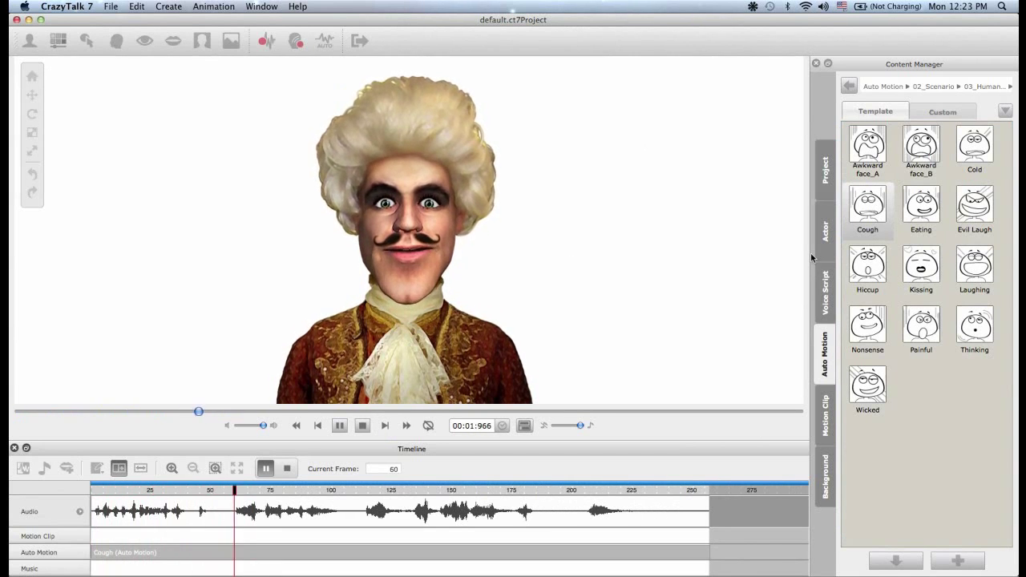
left_click(366, 432)
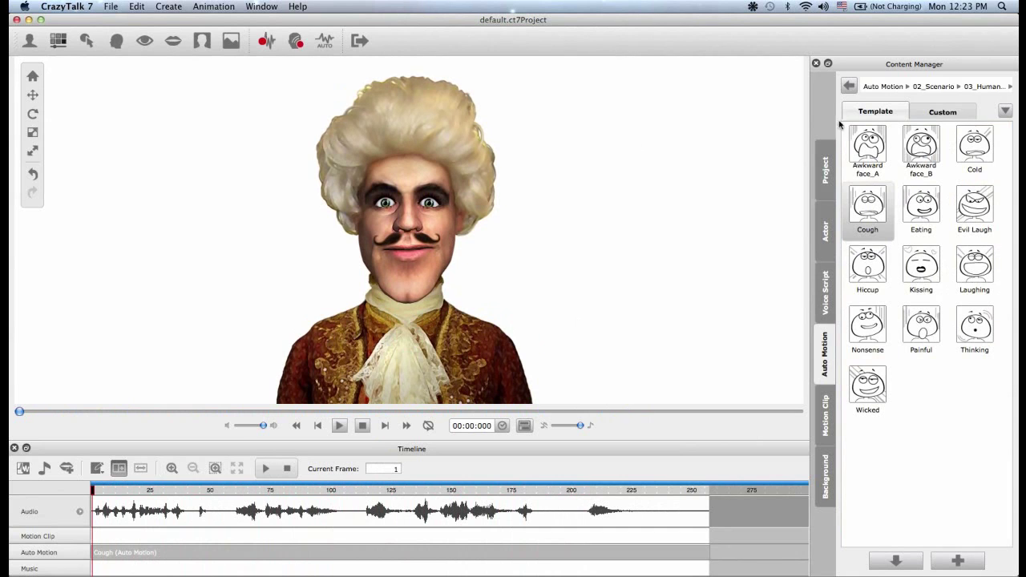
Apply the Scared auto motion from the Scenario Reaction templates, preview it, and return to the Scenario categories
left_click(850, 87)
double_click(904, 235)
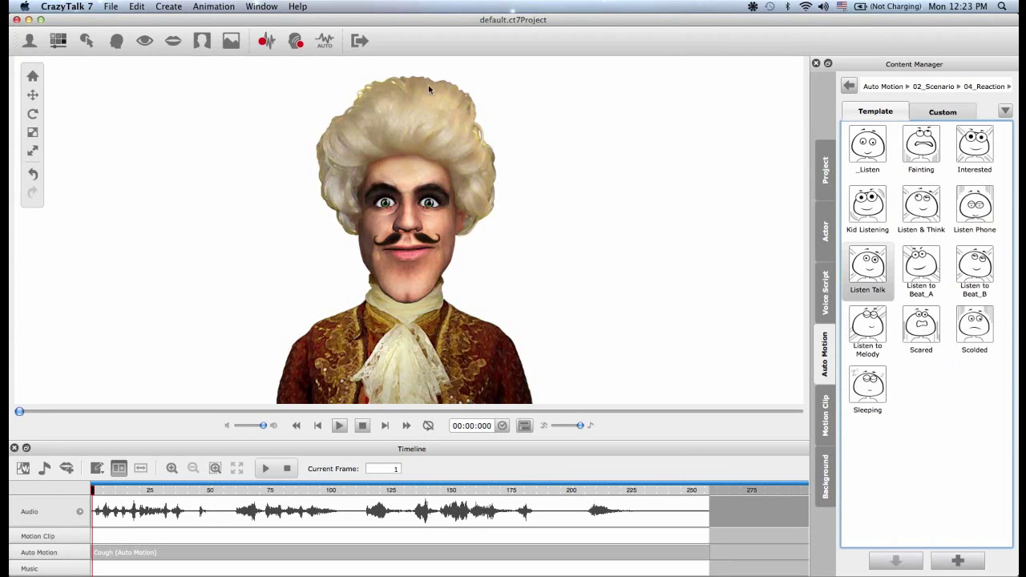
left_click(933, 327)
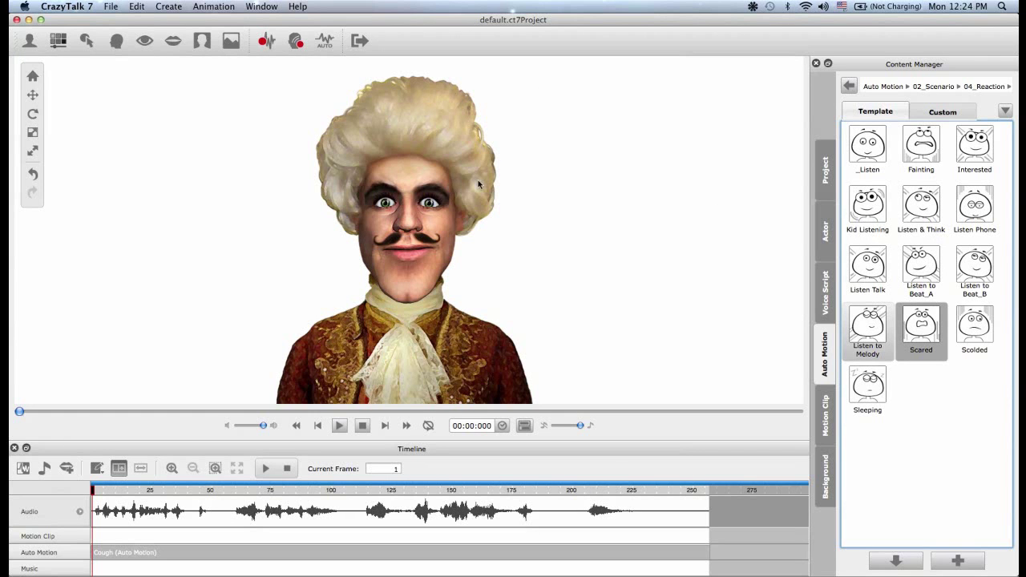
double_click(922, 314)
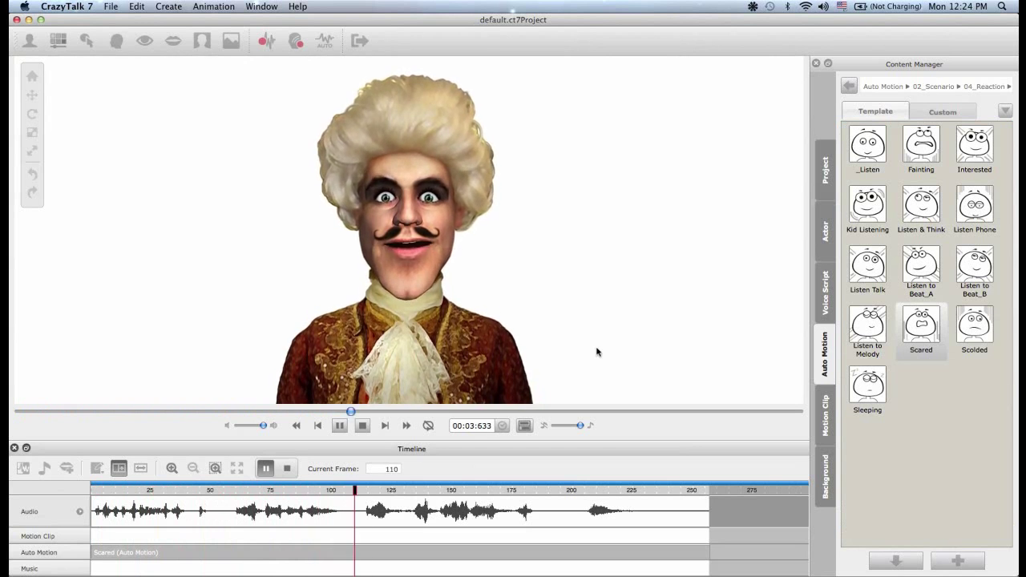
left_click(363, 426)
left_click(934, 427)
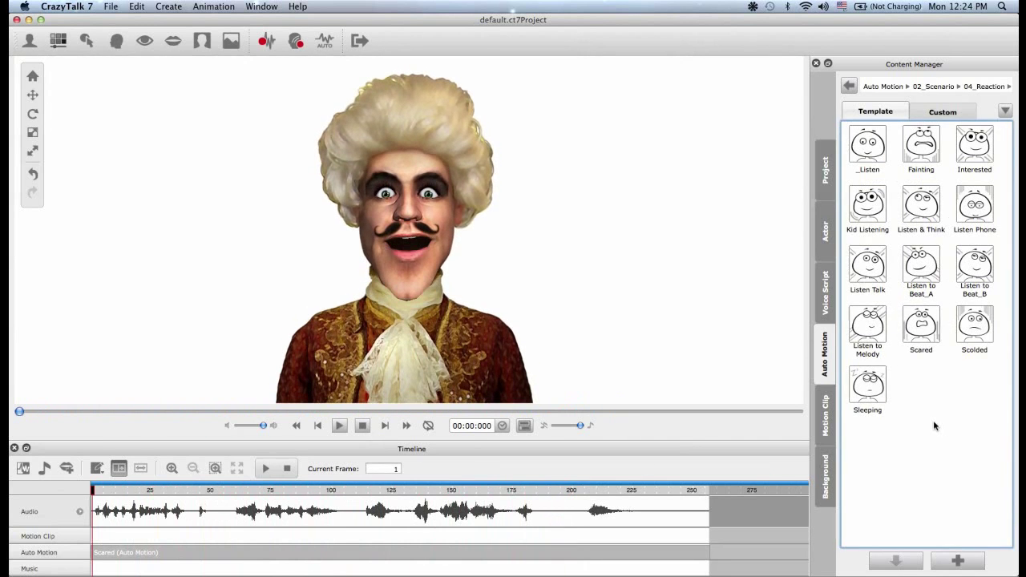
left_click(849, 85)
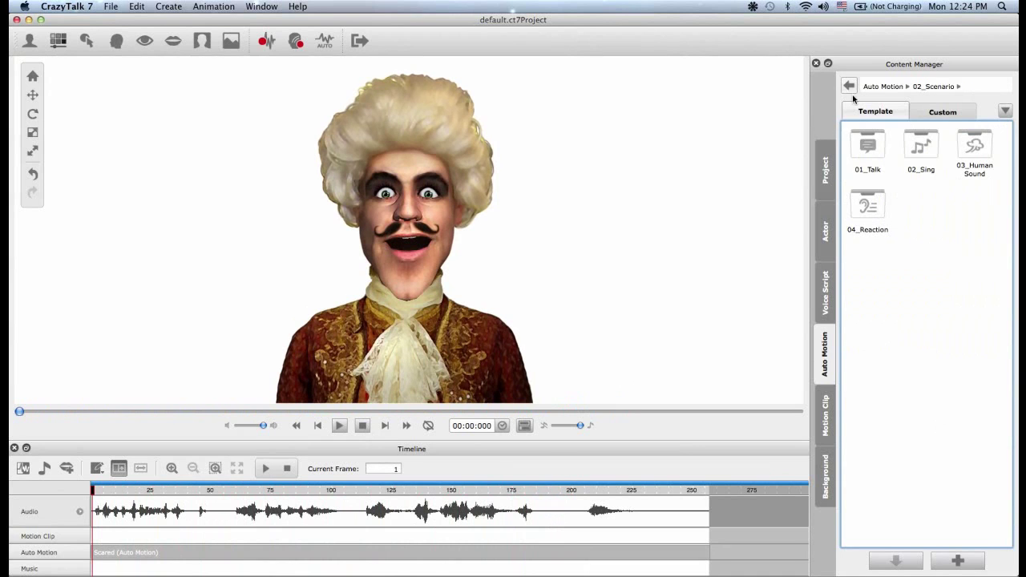
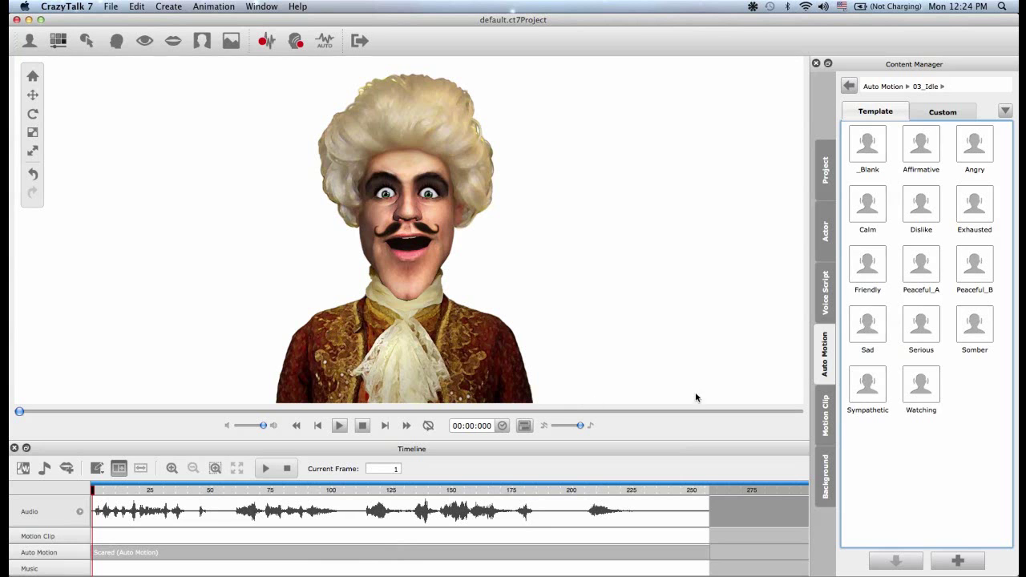
Load the Tired Lullaby voice script from the Practice Audio templates as LipsSync only
left_click(826, 308)
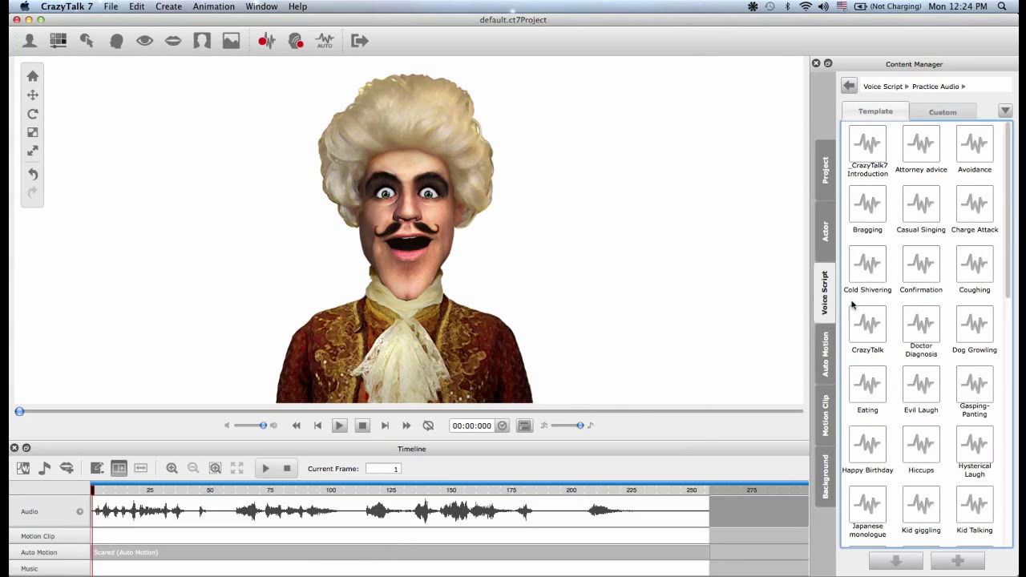
left_click_drag(1016, 214, 1009, 417)
double_click(985, 468)
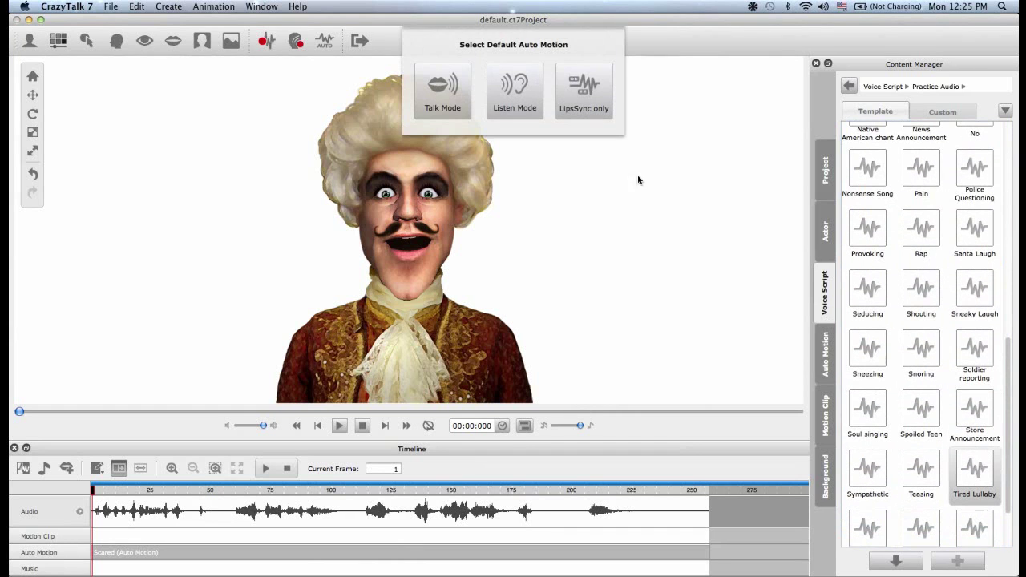
left_click(591, 101)
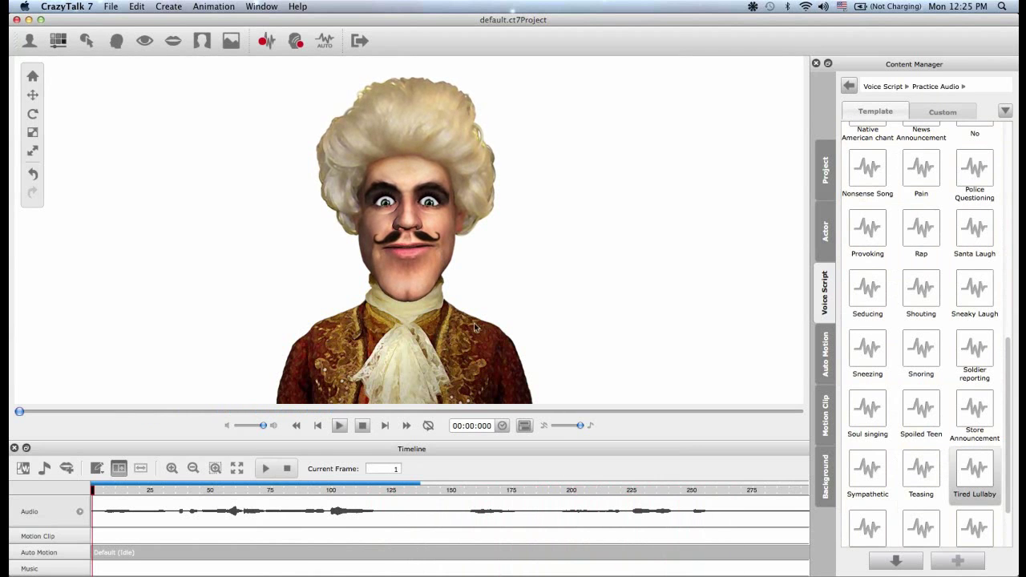
Apply the Exhausted auto motion from the Idle templates, preview it, and return to the main Auto Motion categories
left_click(826, 353)
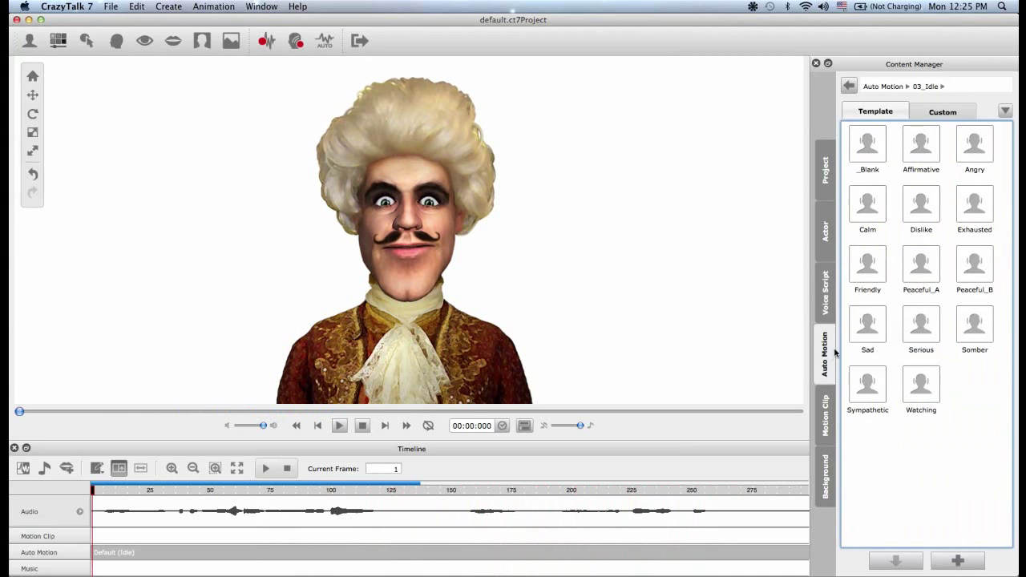
double_click(982, 205)
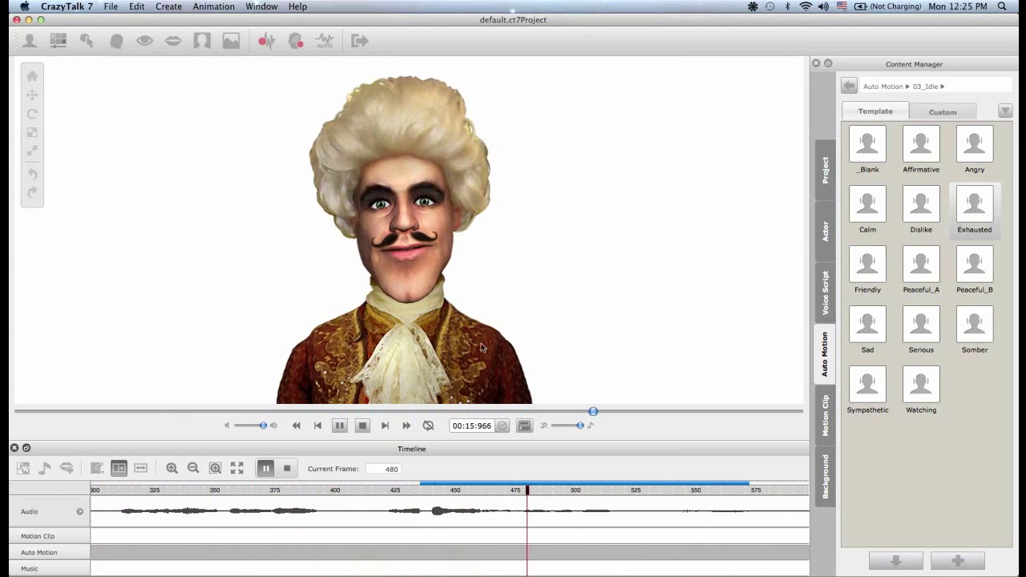
left_click(363, 426)
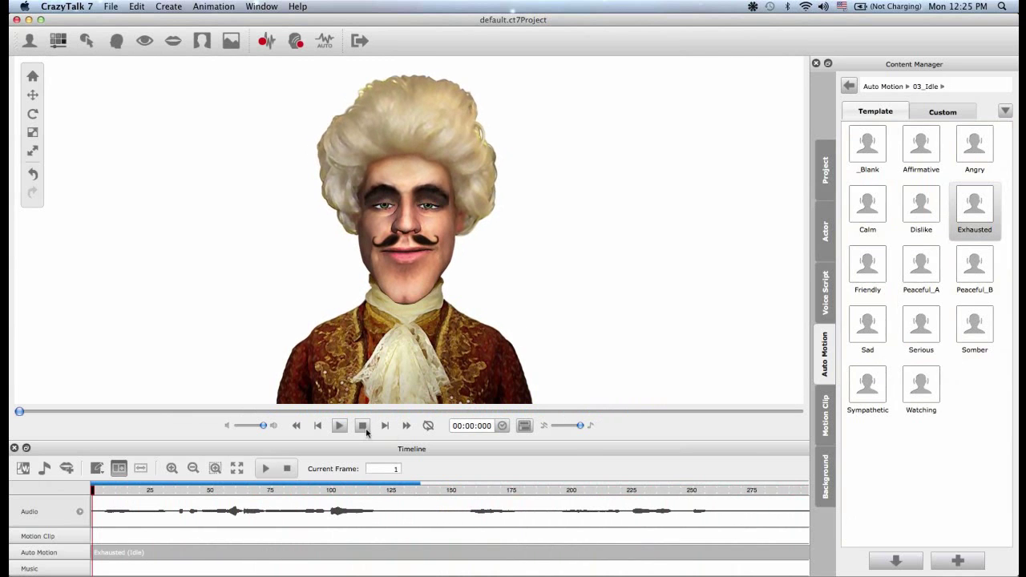
left_click(849, 86)
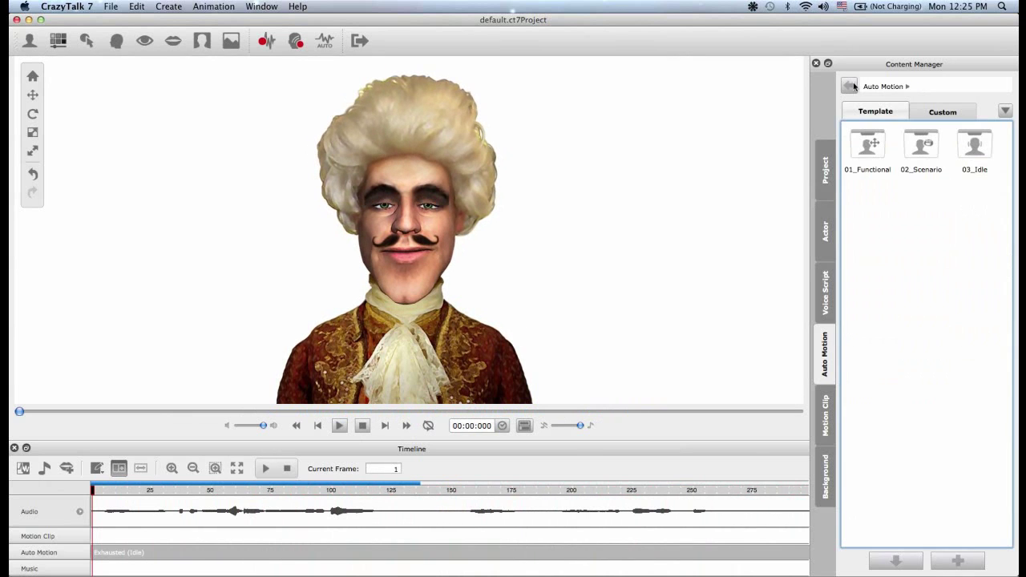